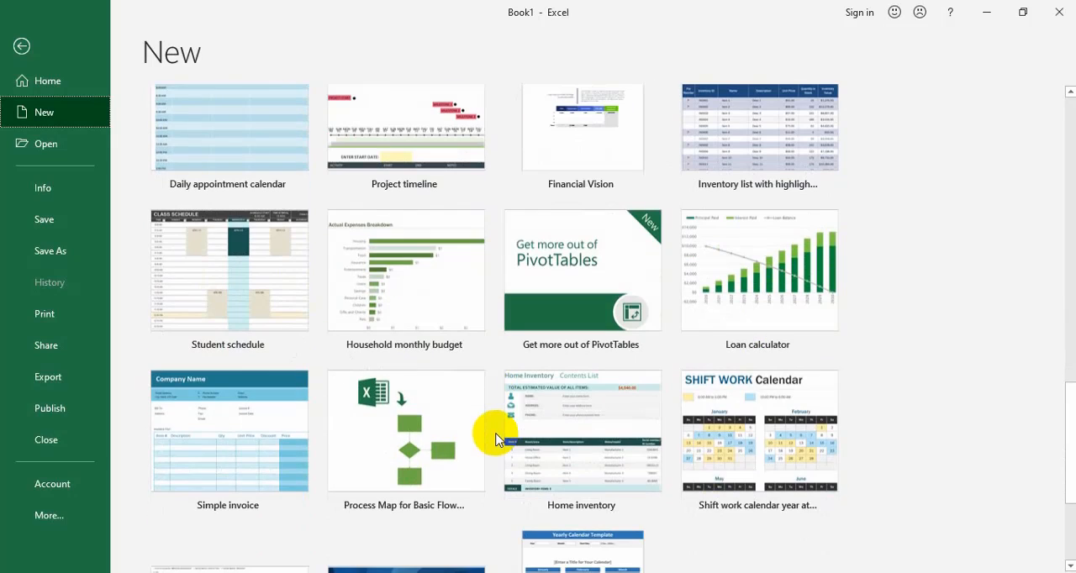
Create a new workbook from the Blank workbook template
{"action": "scroll", "coordinate": [495, 440], "scroll_direction": "up", "scroll_amount": 9}
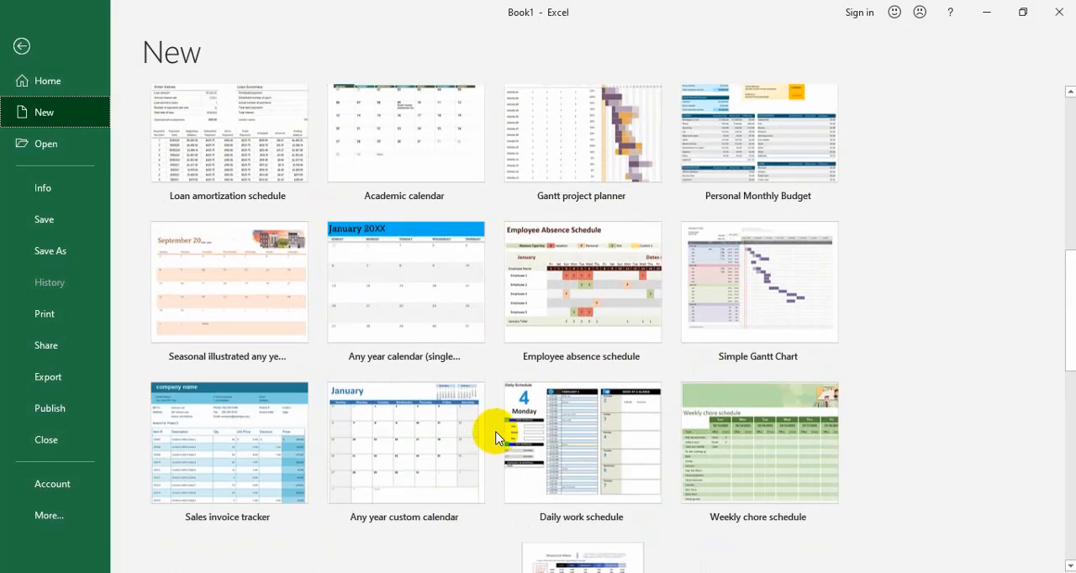
{"action": "scroll", "coordinate": [495, 440], "scroll_direction": "up", "scroll_amount": 12}
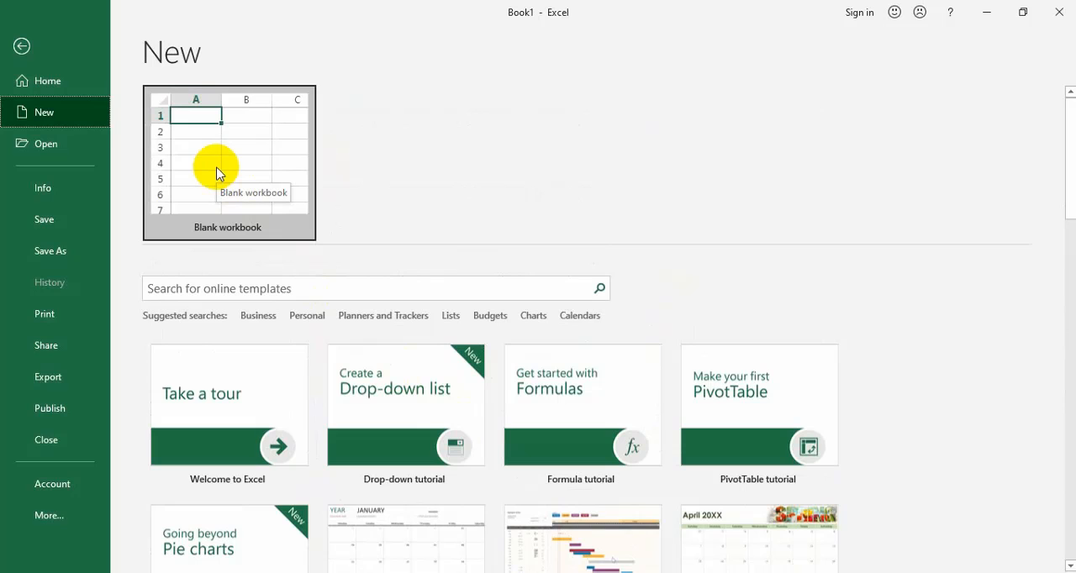
{"action": "left_click", "coordinate": [217, 173]}
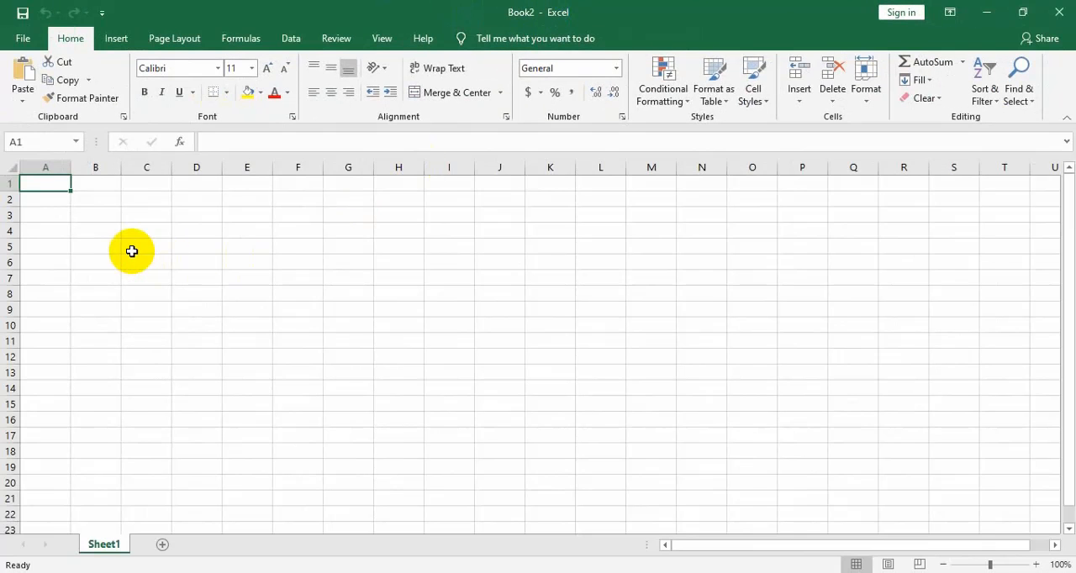
Enter the sample text "gfgd" in cell C5 and "dfggfghg" in cell F7
{"action": "left_click", "coordinate": [135, 251]}
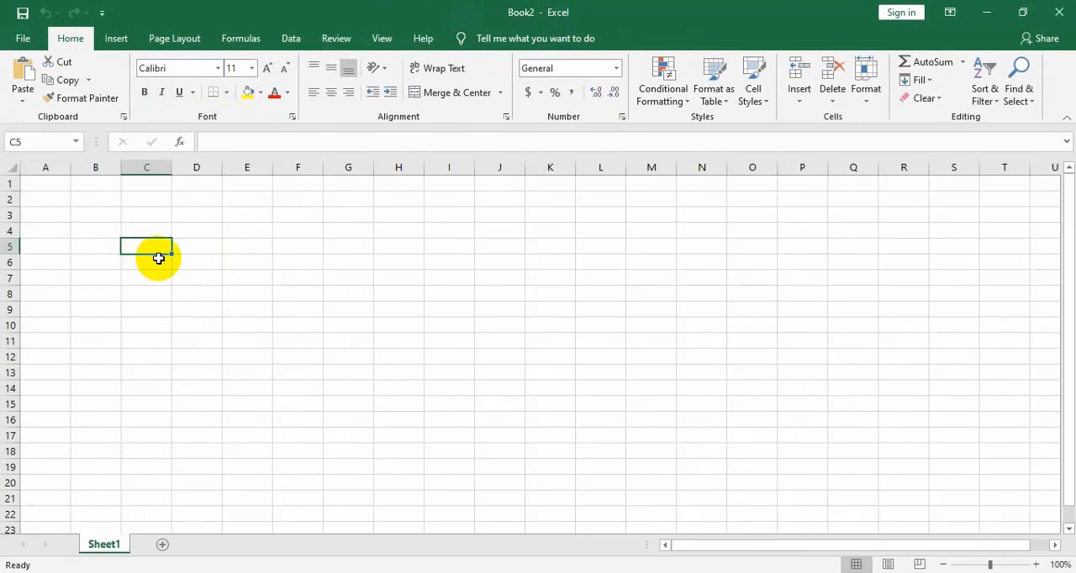
{"action": "type", "text": "gfgd"}
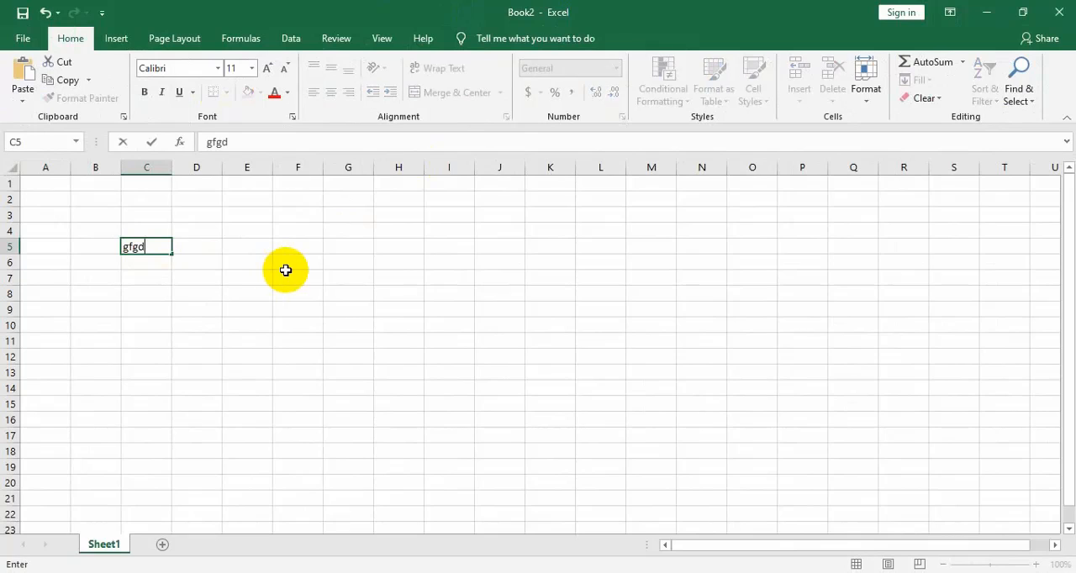
{"action": "left_click", "coordinate": [286, 272]}
{"action": "type", "text": "dfggfghg"}
{"action": "left_click", "coordinate": [306, 354]}
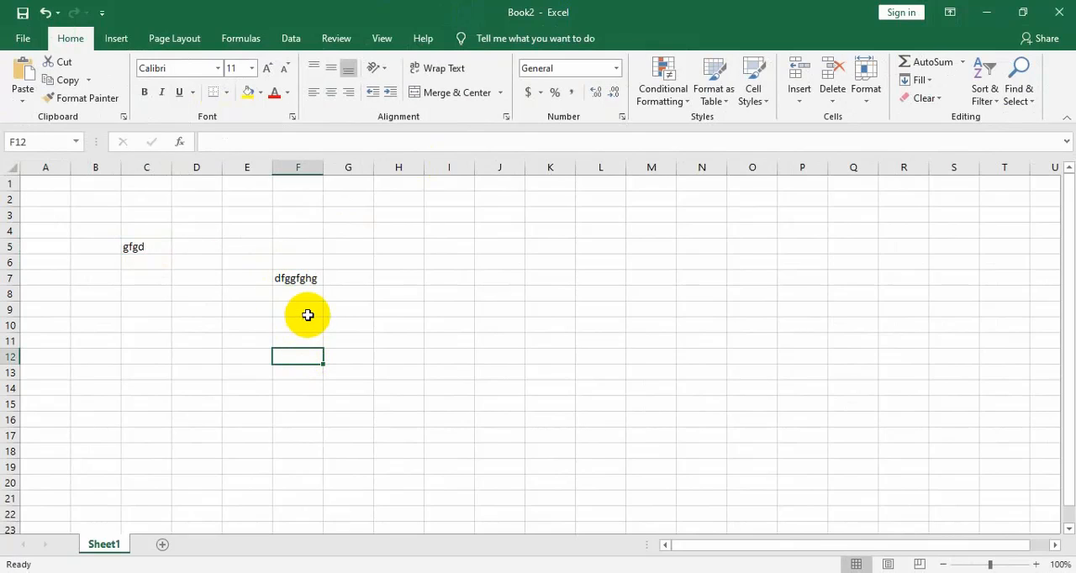
Create another blank workbook and enter the headers Name, Roll, English and Bangla in cells A1 to D1
{"action": "key", "text": "ctrl+n"}
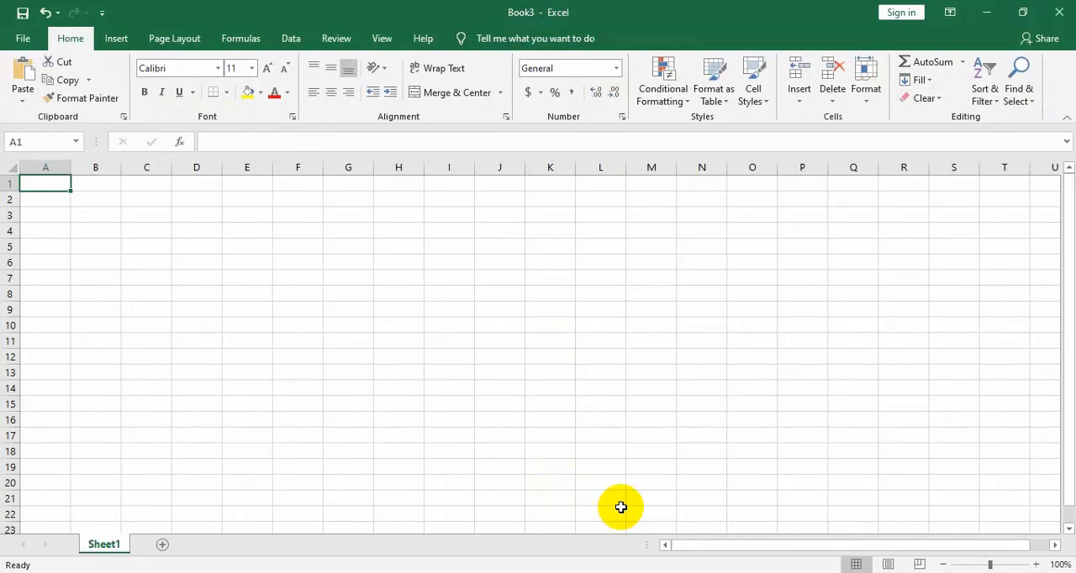
{"action": "type", "text": "Name"}
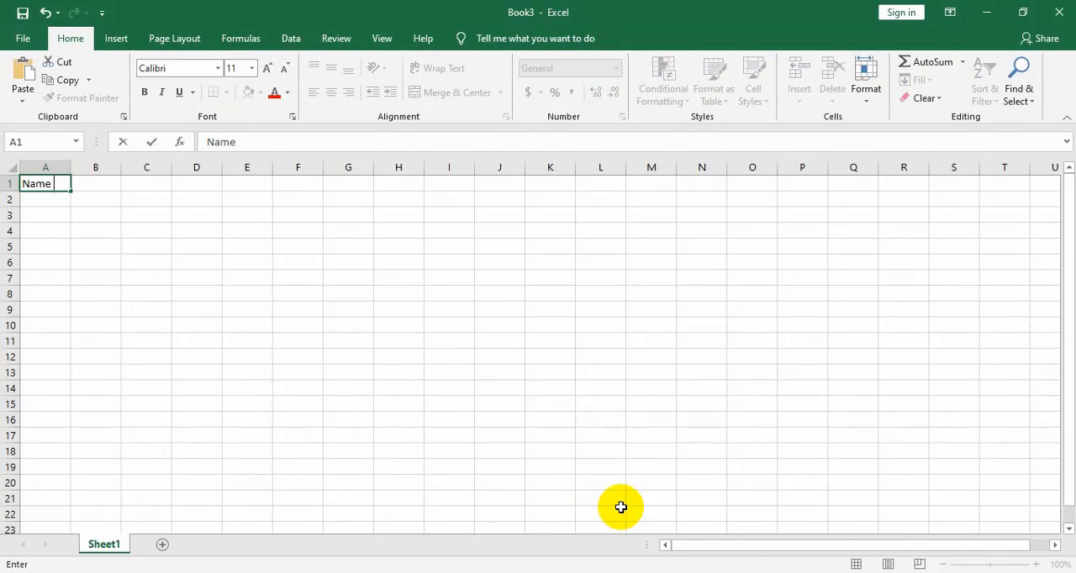
{"action": "key", "text": "Tab"}
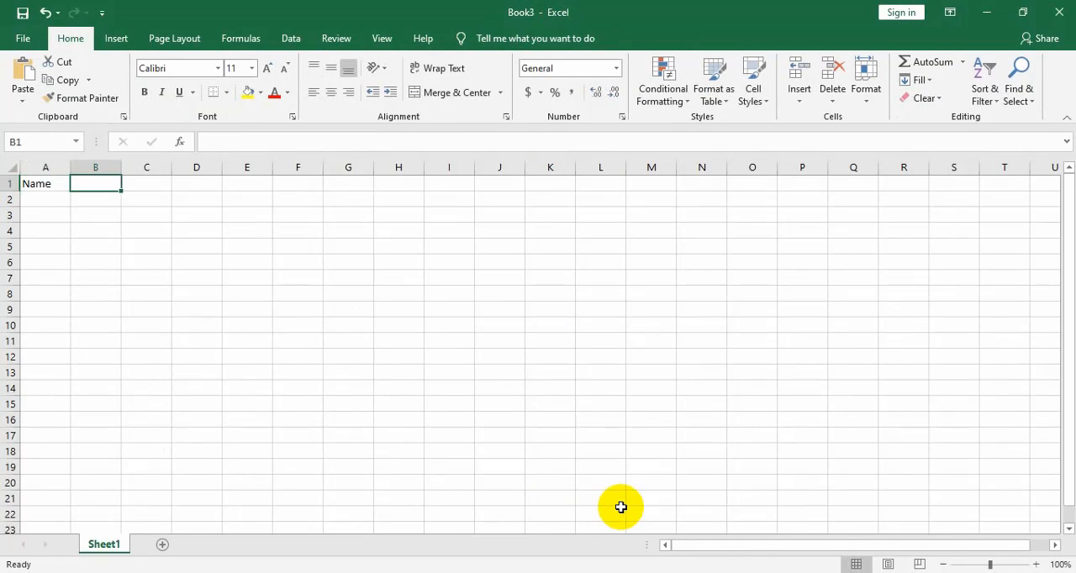
{"action": "type", "text": "Roll"}
{"action": "key", "text": "Tab"}
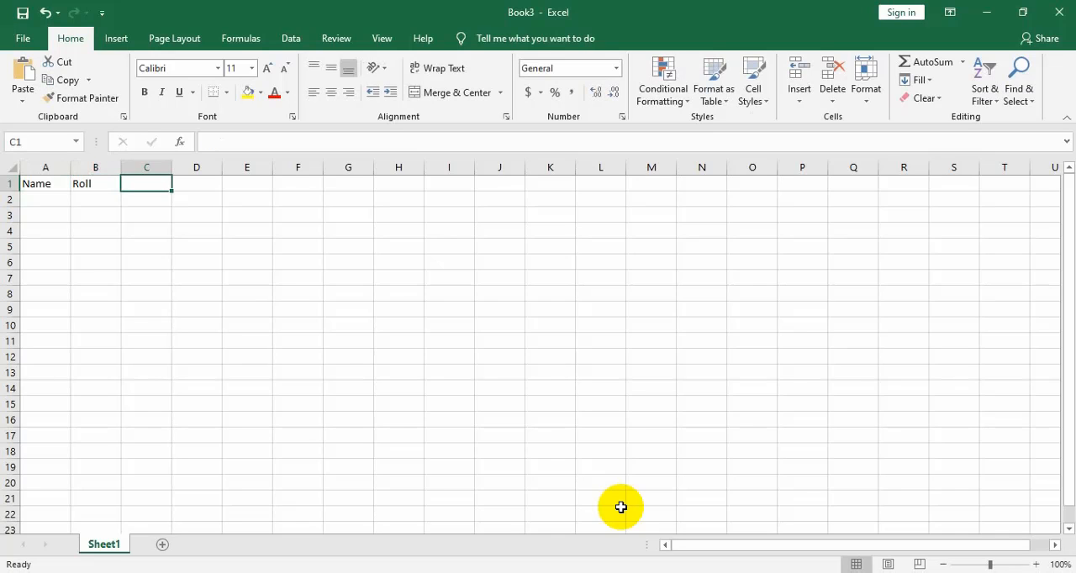
{"action": "type", "text": "Ebn"}
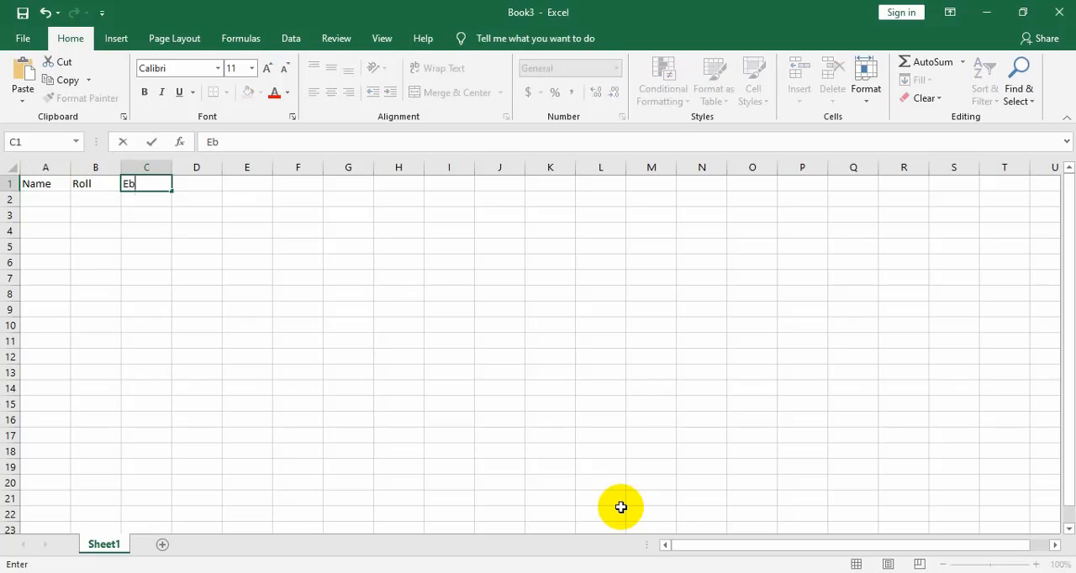
{"action": "key", "text": "BackSpace"}
{"action": "key", "text": "BackSpace"}
{"action": "type", "text": "nglish"}
{"action": "key", "text": "Tab"}
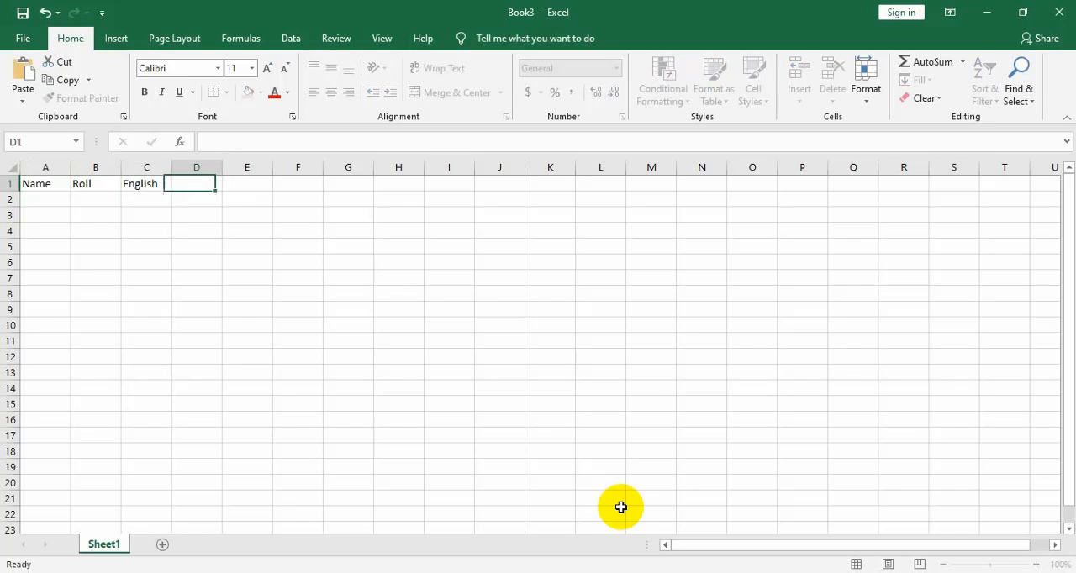
{"action": "type", "text": "B"}
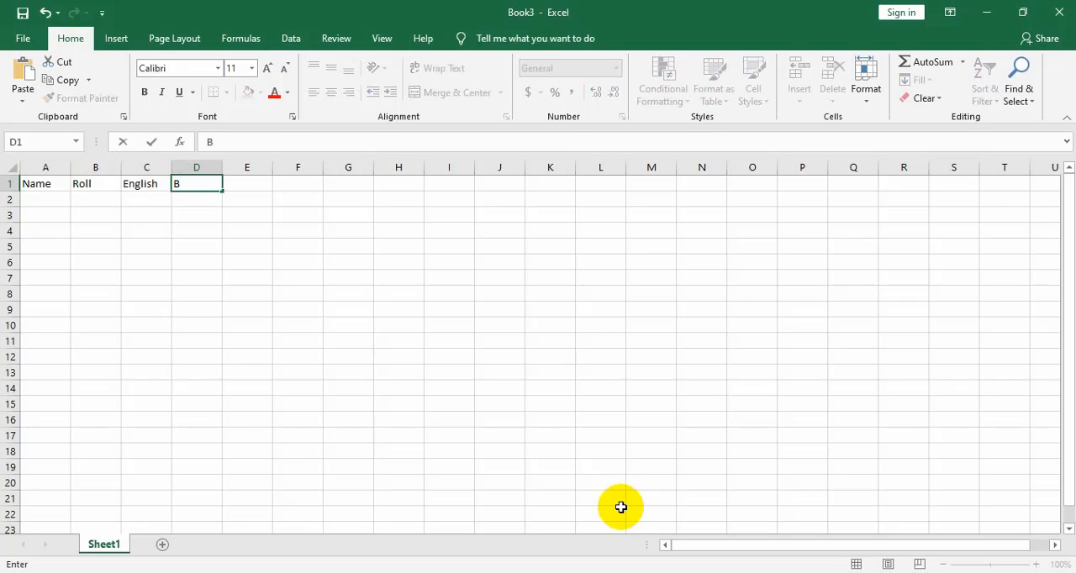
{"action": "type", "text": "angla"}
Fill the Name column with A, B and C in cells A2 to A4
{"action": "left_click", "coordinate": [41, 195]}
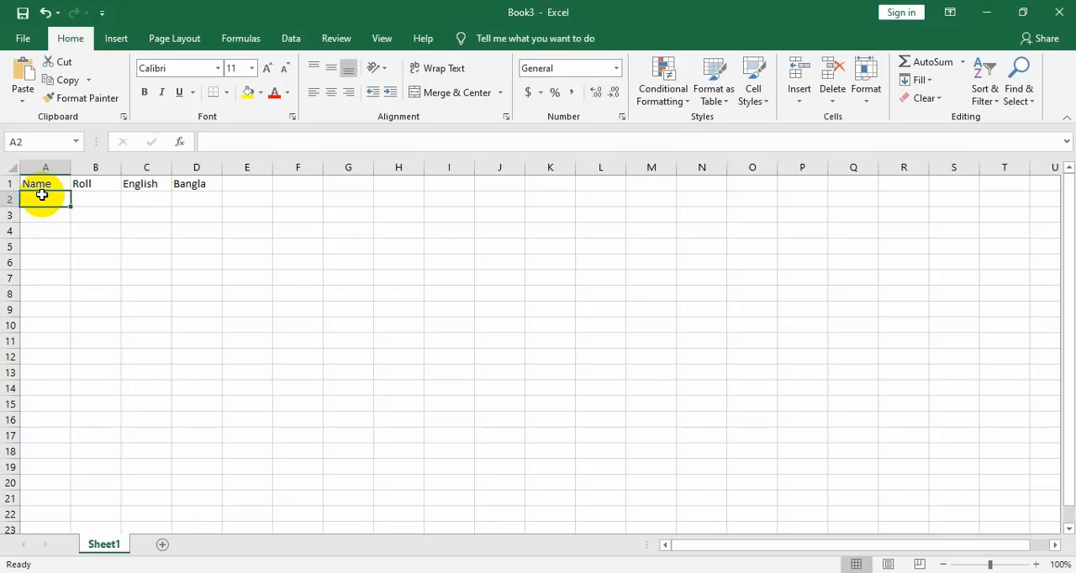
{"action": "type", "text": "A"}
{"action": "left_click", "coordinate": [42, 211]}
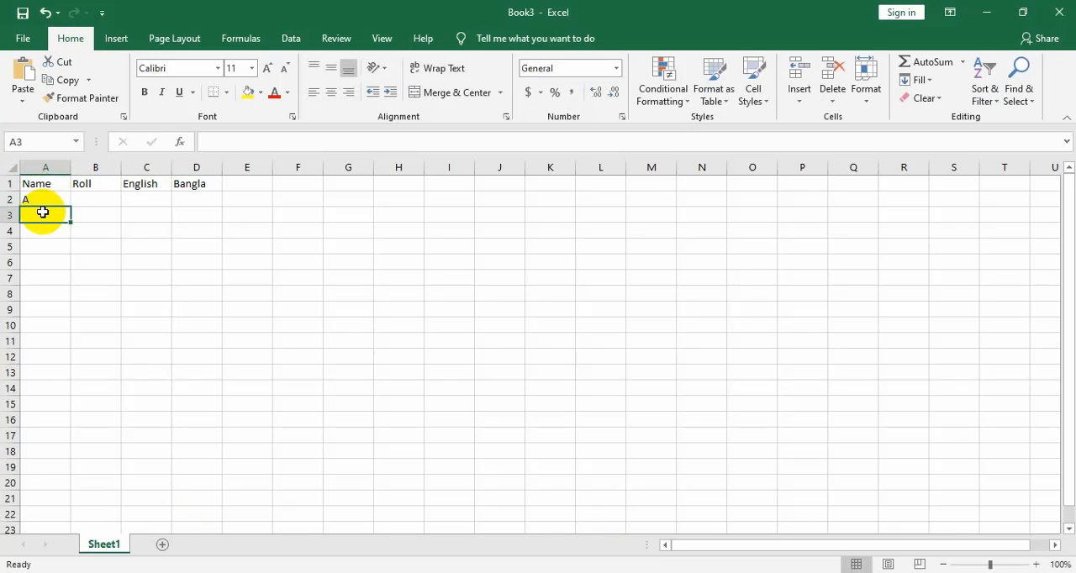
{"action": "type", "text": "B"}
{"action": "left_click", "coordinate": [45, 229]}
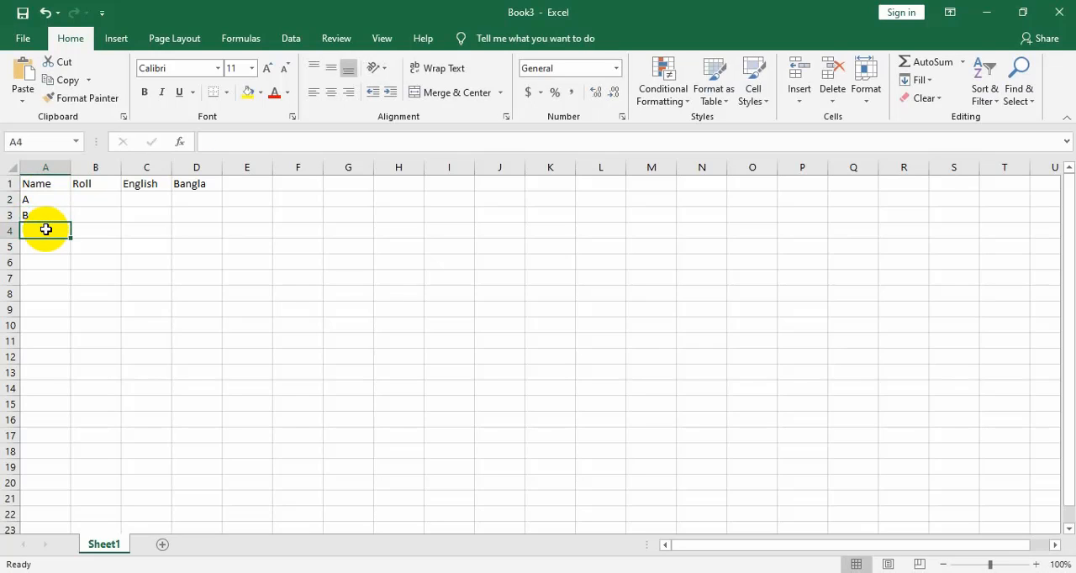
{"action": "type", "text": "C"}
Fill the Roll column with 1, 2 and 3 in cells B2 to B4
{"action": "left_click", "coordinate": [89, 204]}
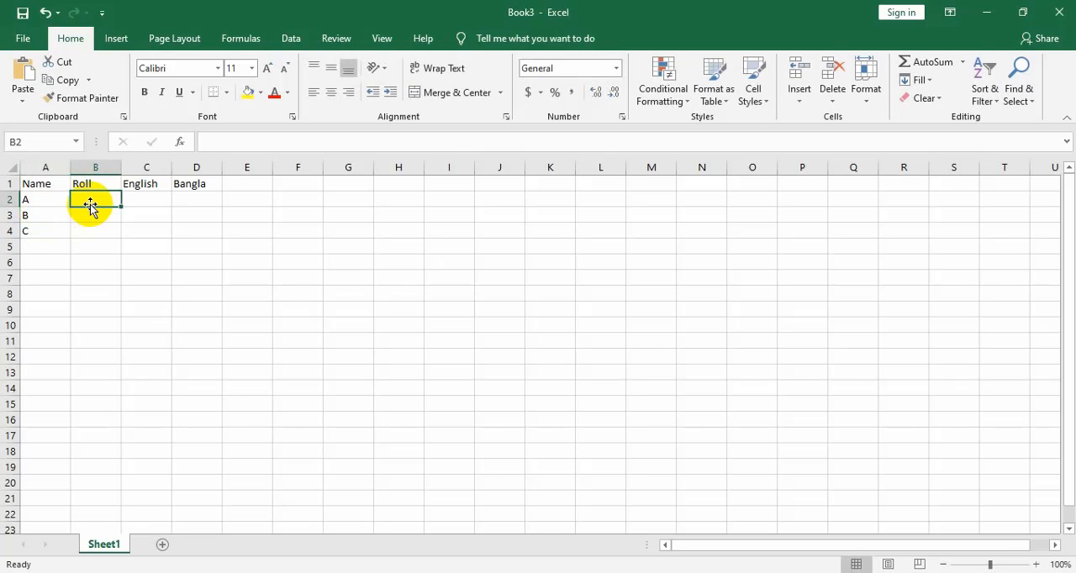
{"action": "type", "text": "1"}
{"action": "key", "text": "Return"}
{"action": "type", "text": "2"}
{"action": "key", "text": "Return"}
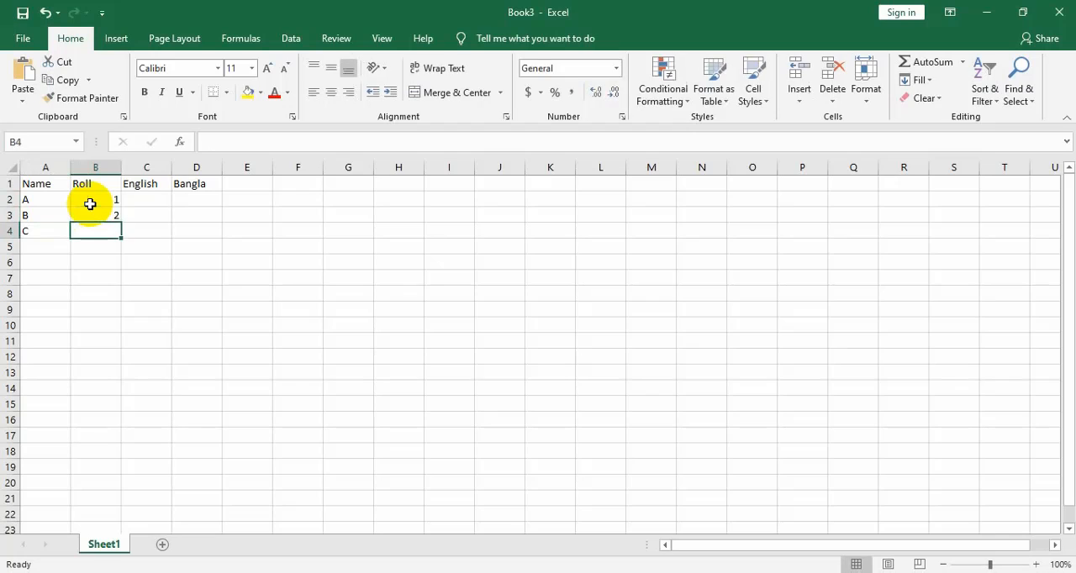
{"action": "type", "text": "3"}
Enter the English marks 85, 65 and 25 in cells C2 to C4
{"action": "left_click", "coordinate": [145, 198]}
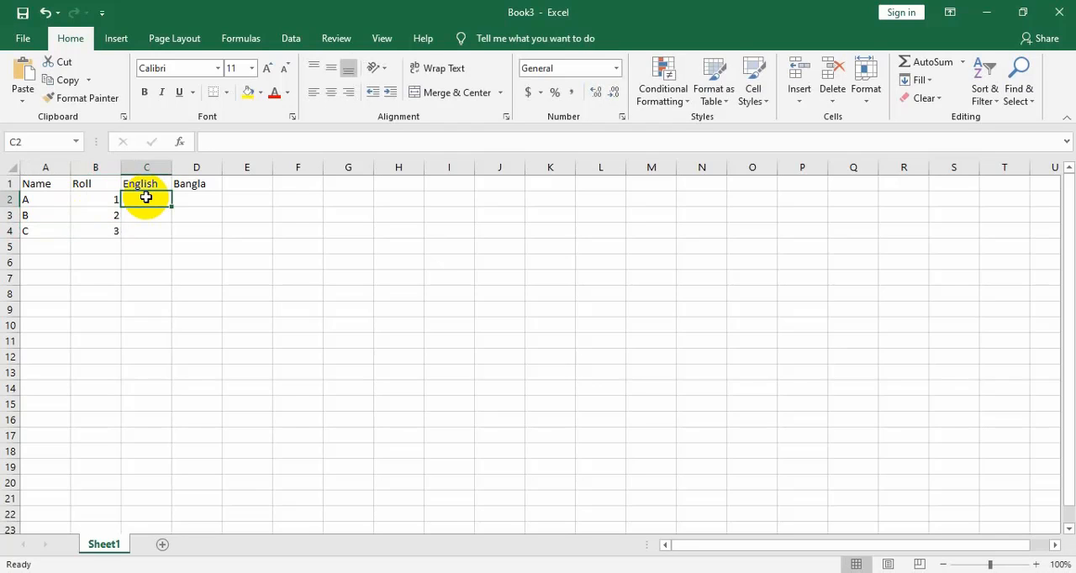
{"action": "type", "text": "85"}
{"action": "key", "text": "Return"}
{"action": "type", "text": "65"}
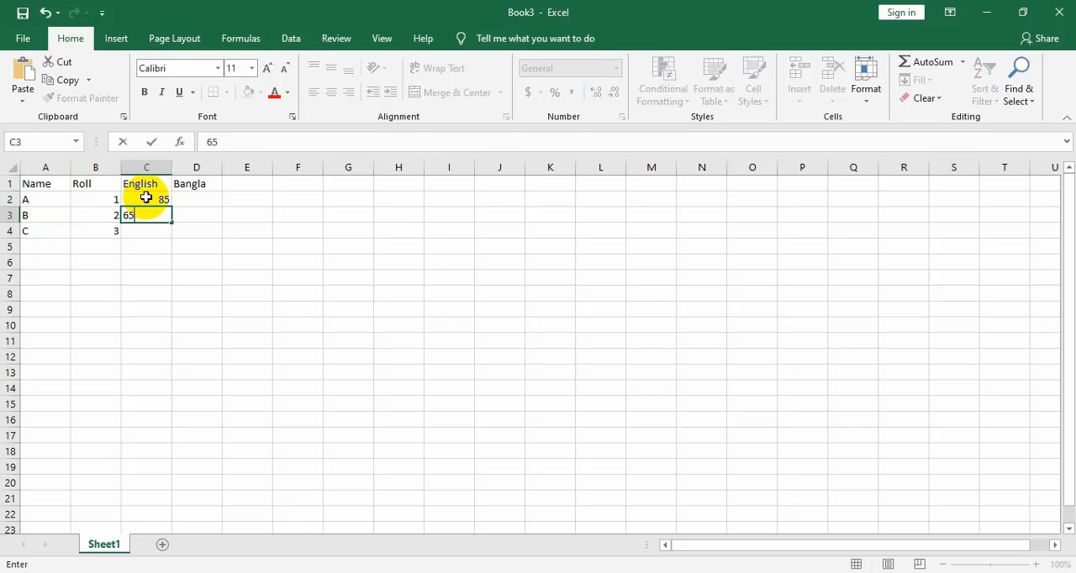
{"action": "key", "text": "Return"}
{"action": "type", "text": "25"}
{"action": "key", "text": "Return"}
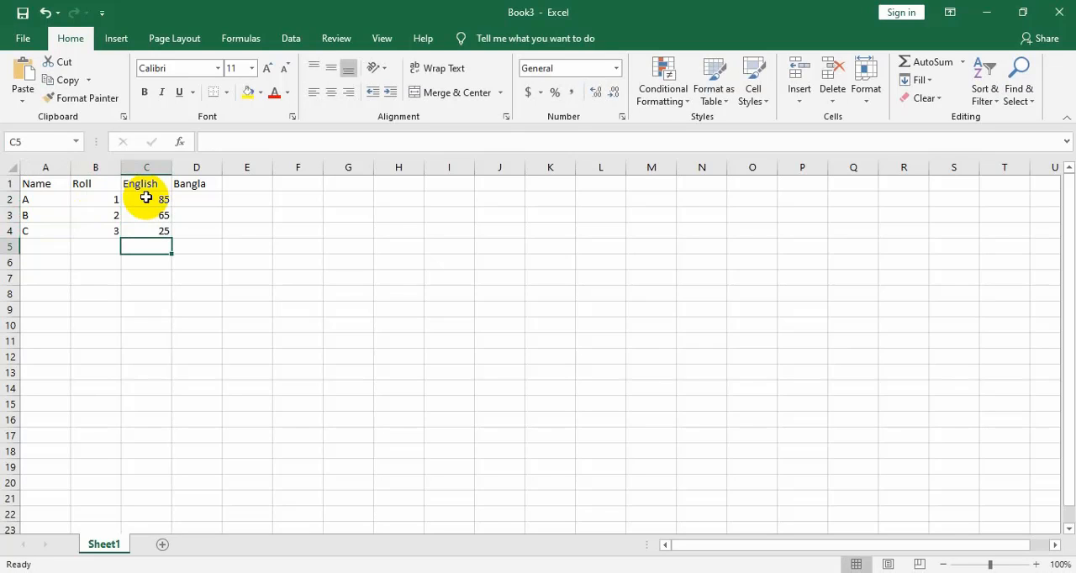
Enter the Bangla marks 78, 85 and 25 in cells D2, D3 and D4
{"action": "key", "text": "Right"}
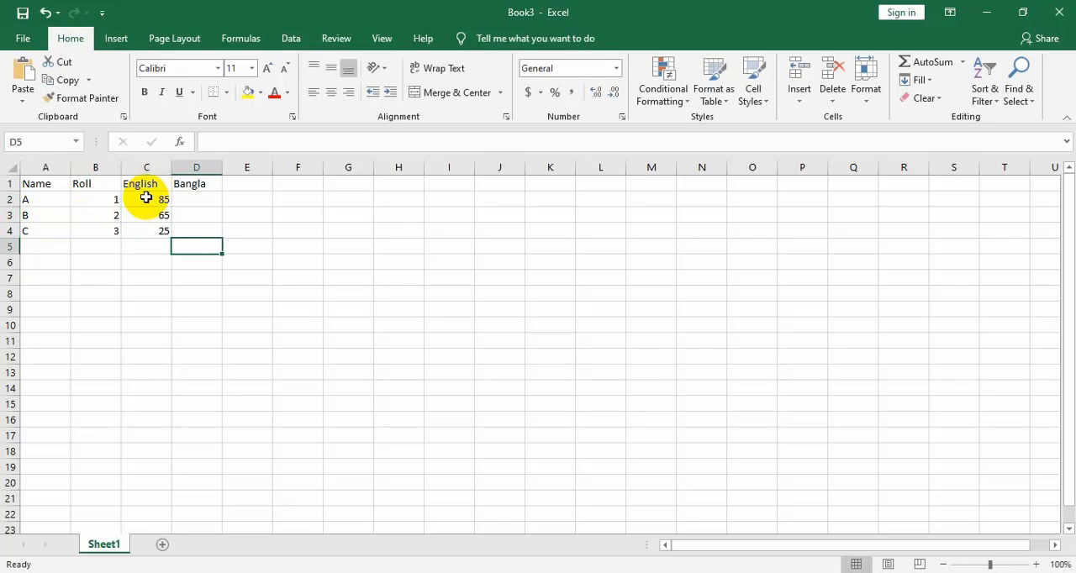
{"action": "key", "text": "Up"}
{"action": "type", "text": "25"}
{"action": "key", "text": "Up"}
{"action": "type", "text": "85"}
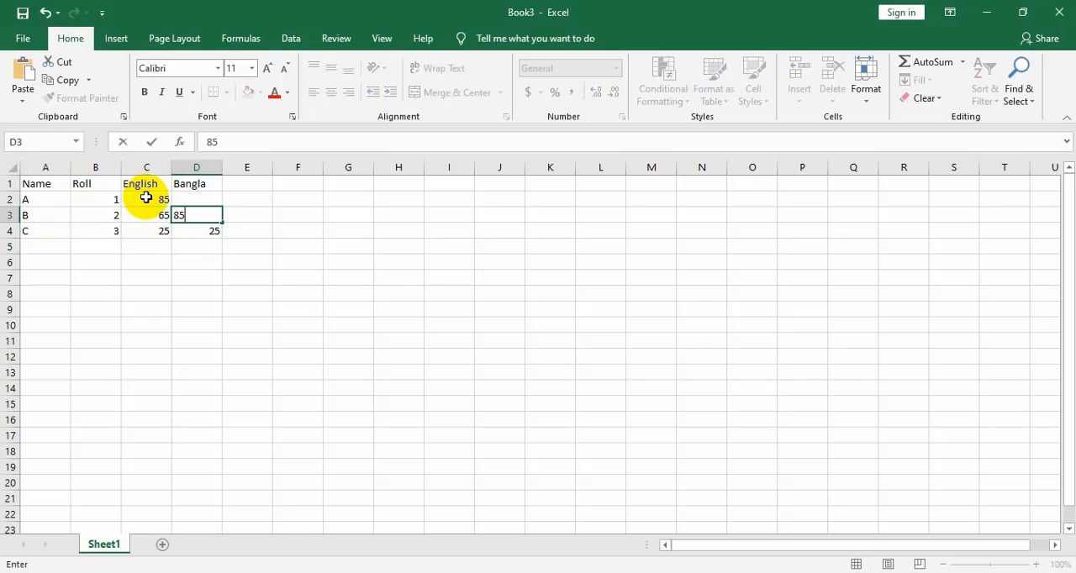
{"action": "key", "text": "Up"}
{"action": "type", "text": "78"}
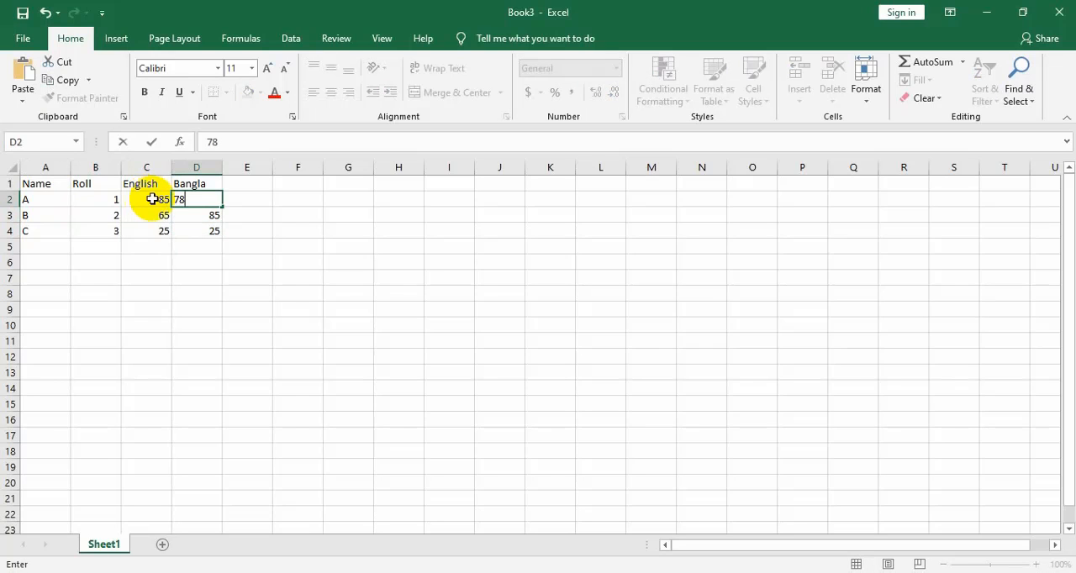
{"action": "left_click", "coordinate": [209, 292]}
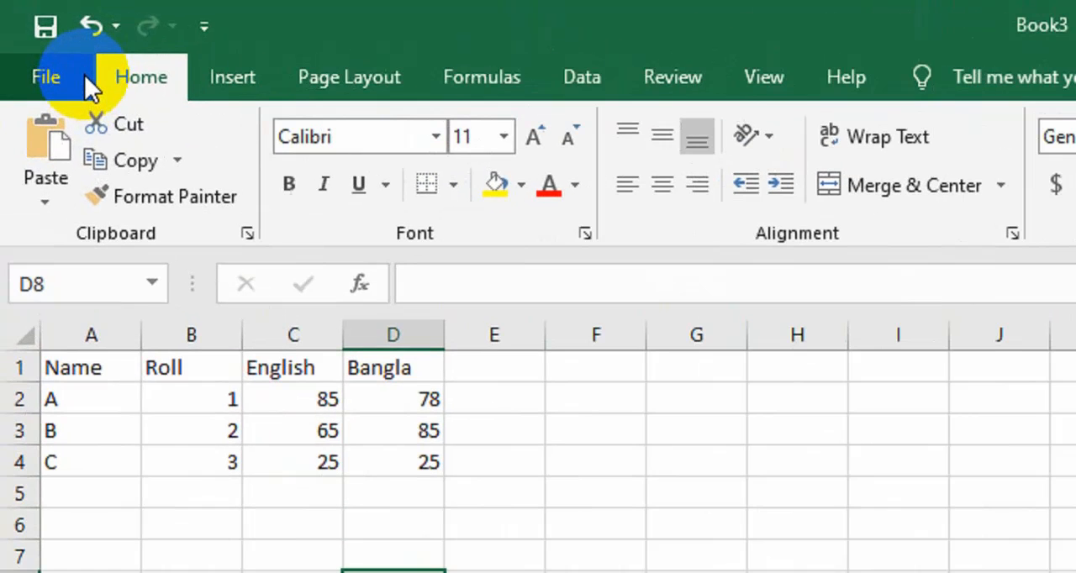
Start saving the new workbook and browse for a folder to store it in
{"action": "left_click", "coordinate": [42, 39]}
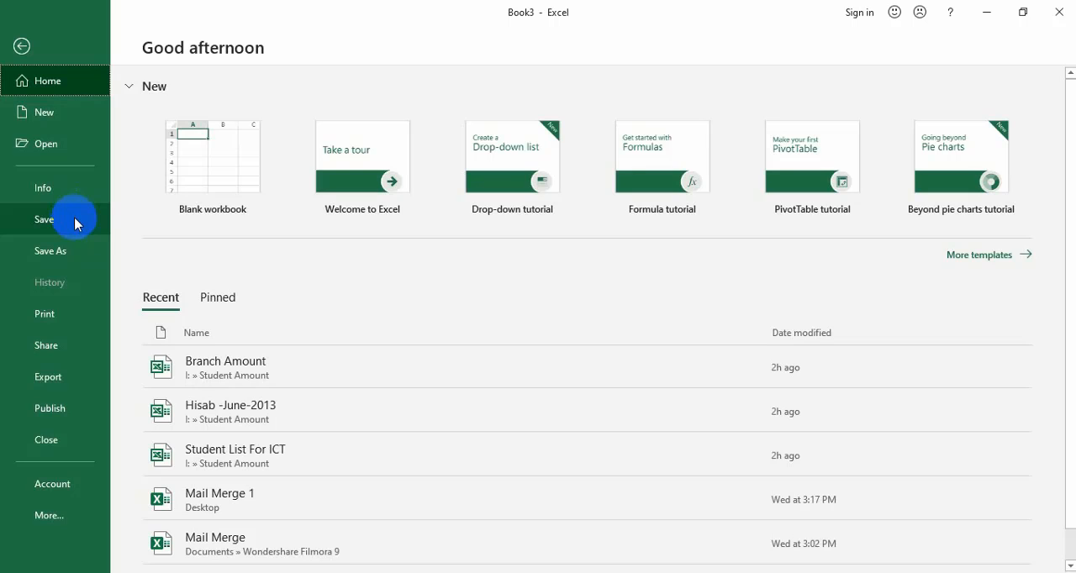
{"action": "left_click", "coordinate": [74, 221]}
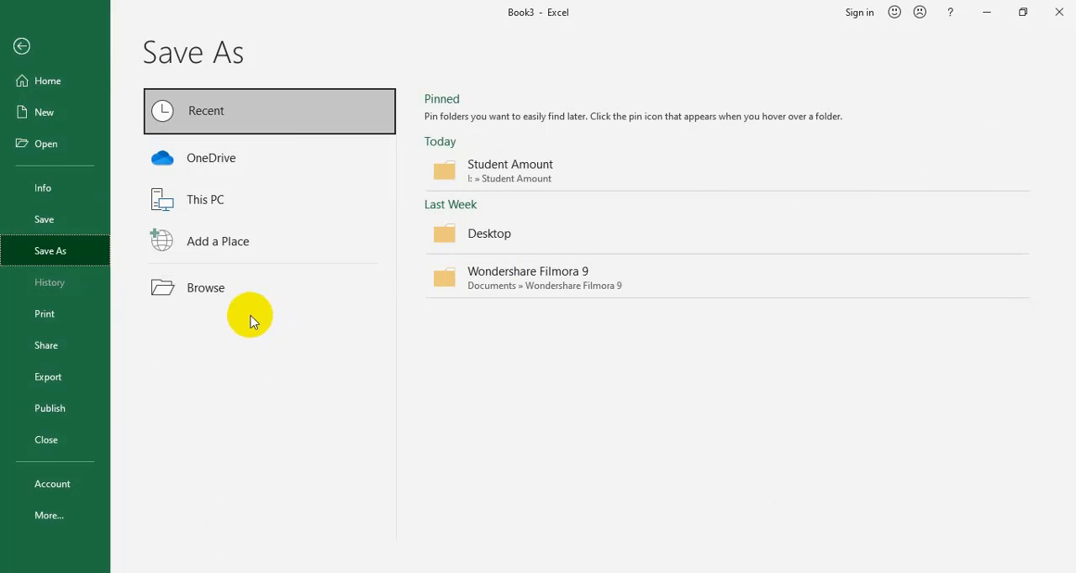
{"action": "left_click", "coordinate": [335, 299]}
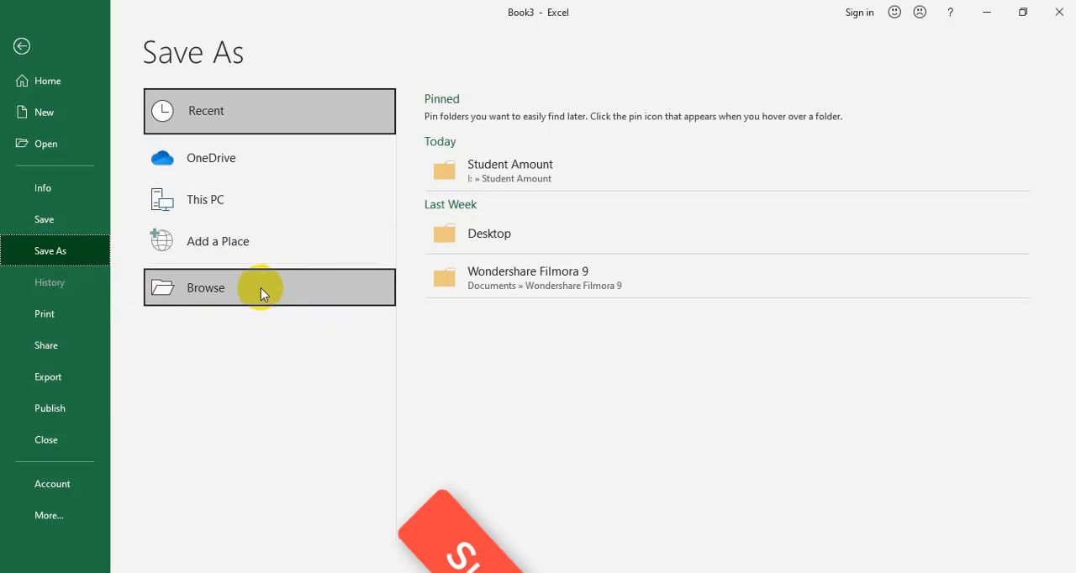
{"action": "left_click", "coordinate": [255, 209]}
{"action": "double_click", "coordinate": [254, 209]}
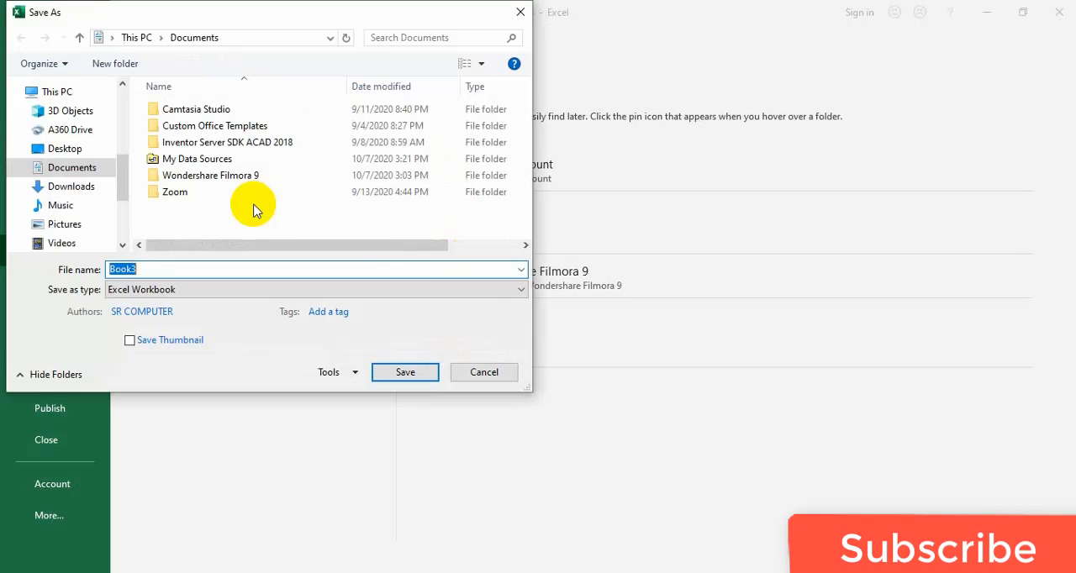
Save the workbook to the Desktop under the file name Tech
{"action": "left_click", "coordinate": [73, 171]}
{"action": "scroll", "coordinate": [120, 164], "scroll_direction": "down", "scroll_amount": 3}
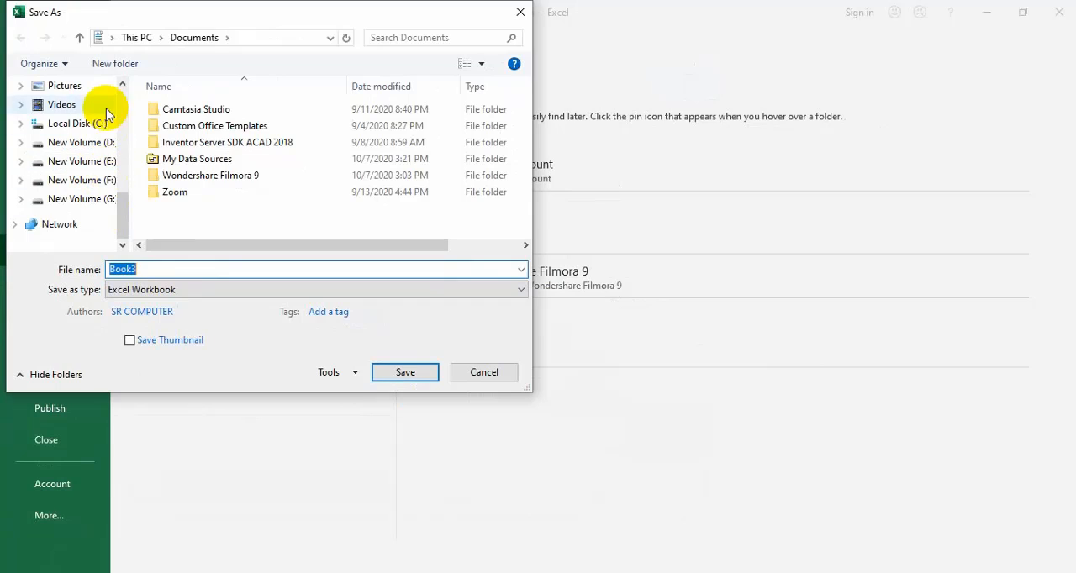
{"action": "scroll", "coordinate": [101, 113], "scroll_direction": "up", "scroll_amount": 3}
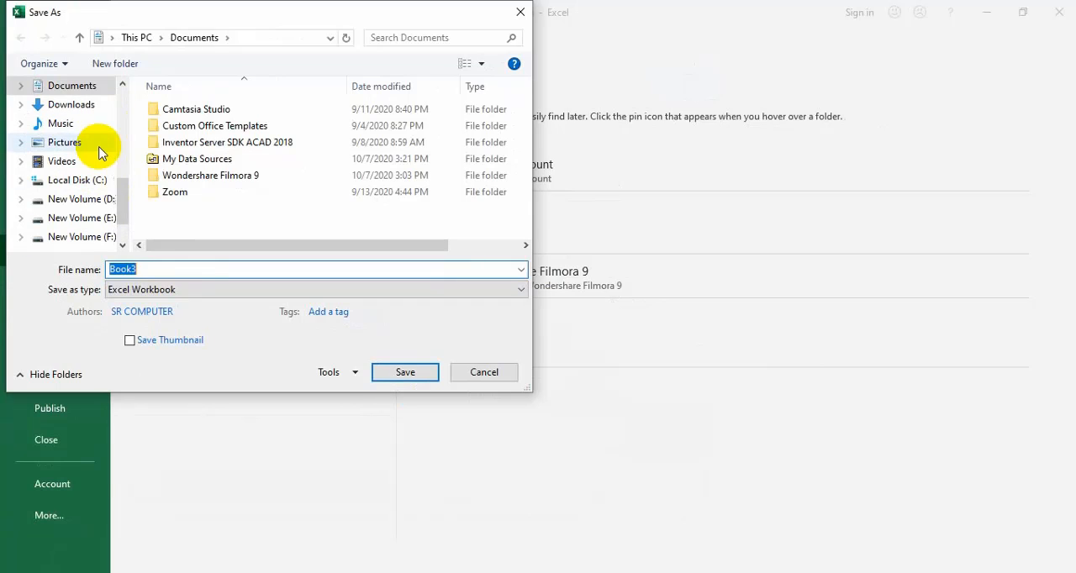
{"action": "left_click", "coordinate": [91, 105]}
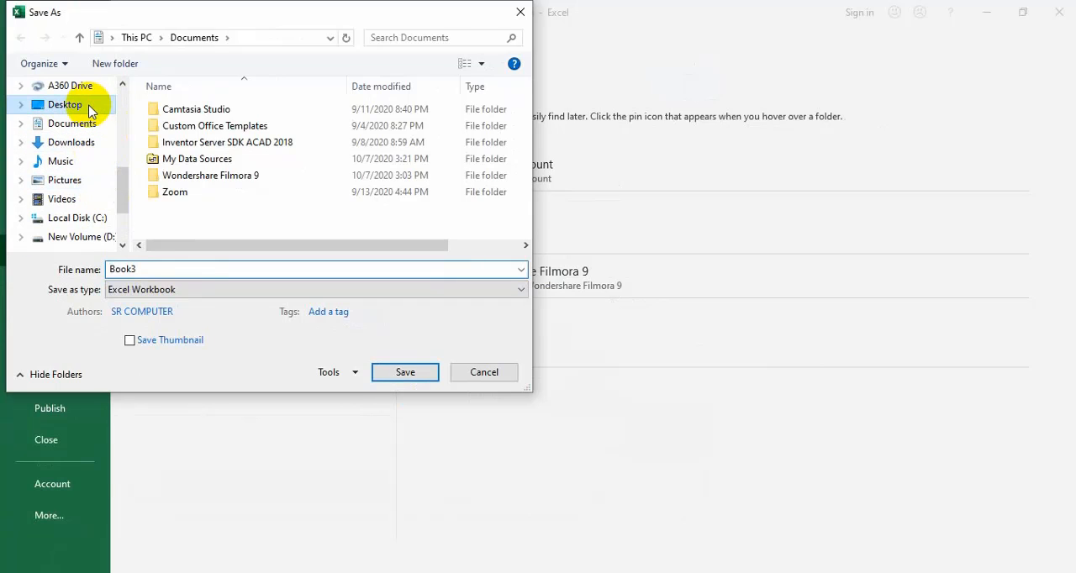
{"action": "double_click", "coordinate": [153, 265]}
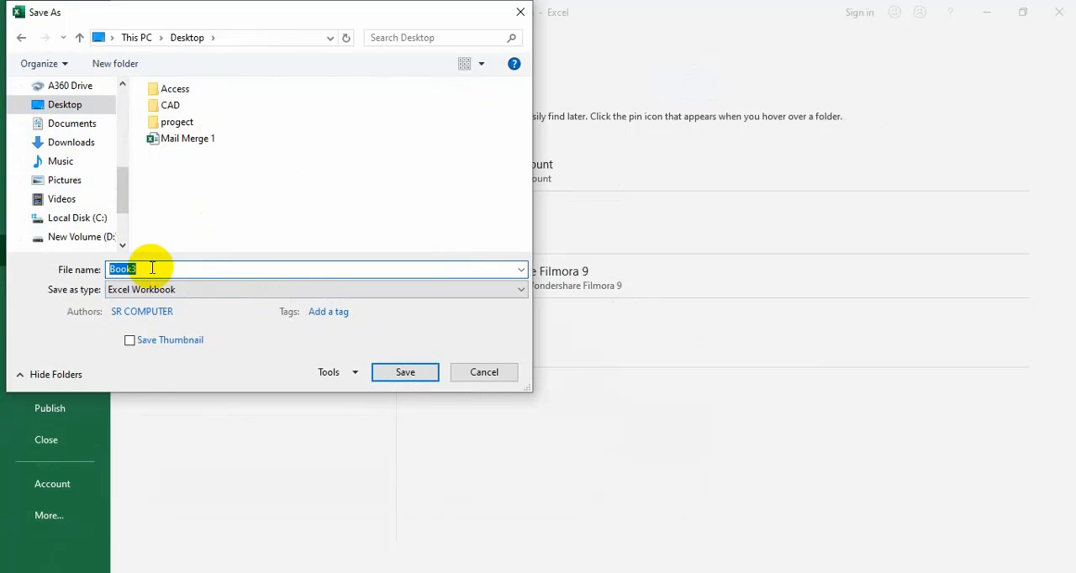
{"action": "type", "text": "Tech"}
{"action": "left_click", "coordinate": [403, 374]}
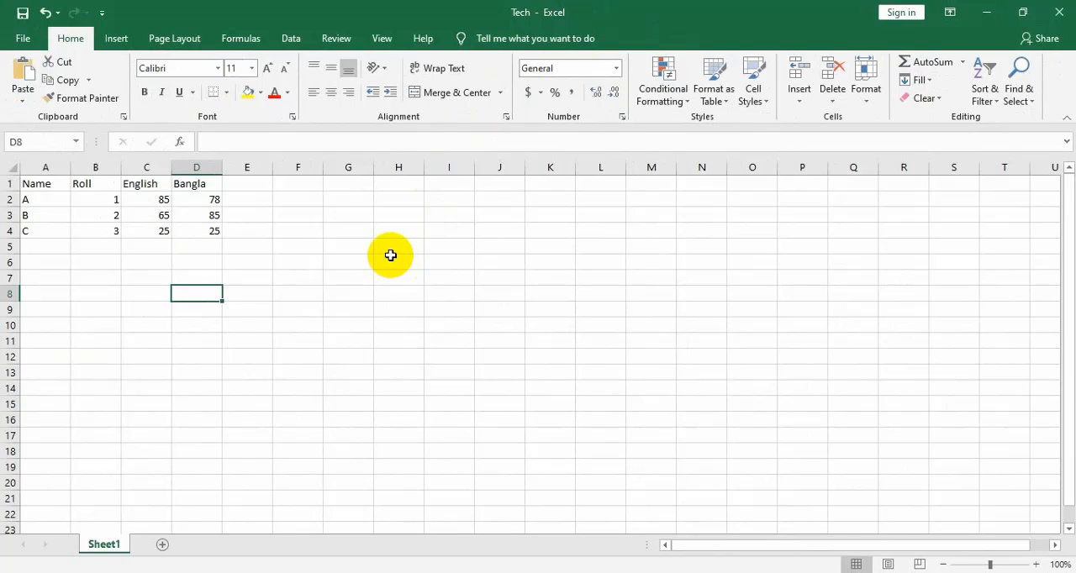
Create another new blank workbook, then minimise or close the front workbook windows to return to Book2
{"action": "key", "text": "ctrl+n"}
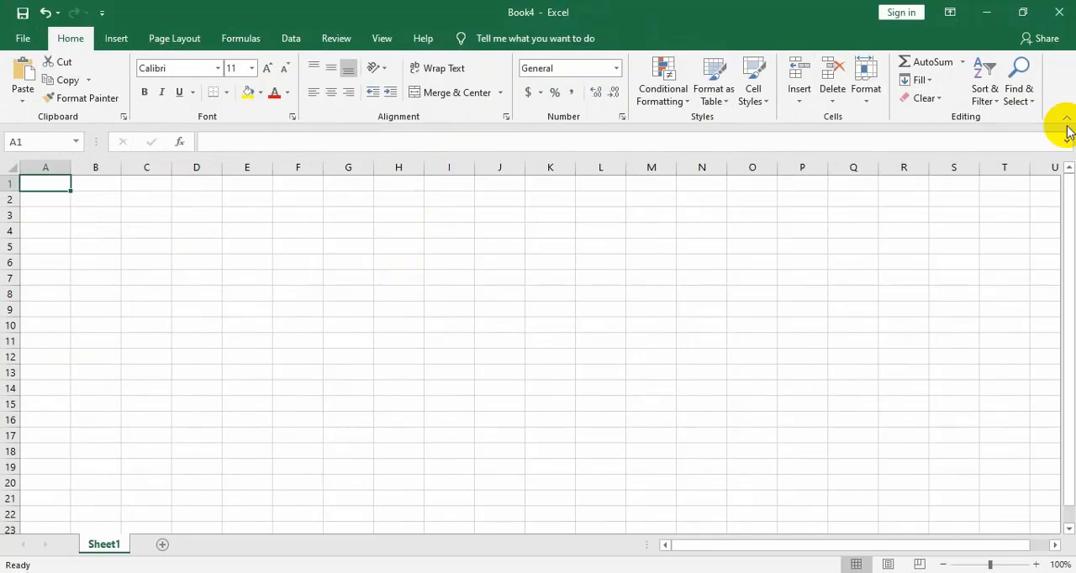
{"action": "left_click", "coordinate": [986, 12]}
{"action": "left_click", "coordinate": [1059, 12]}
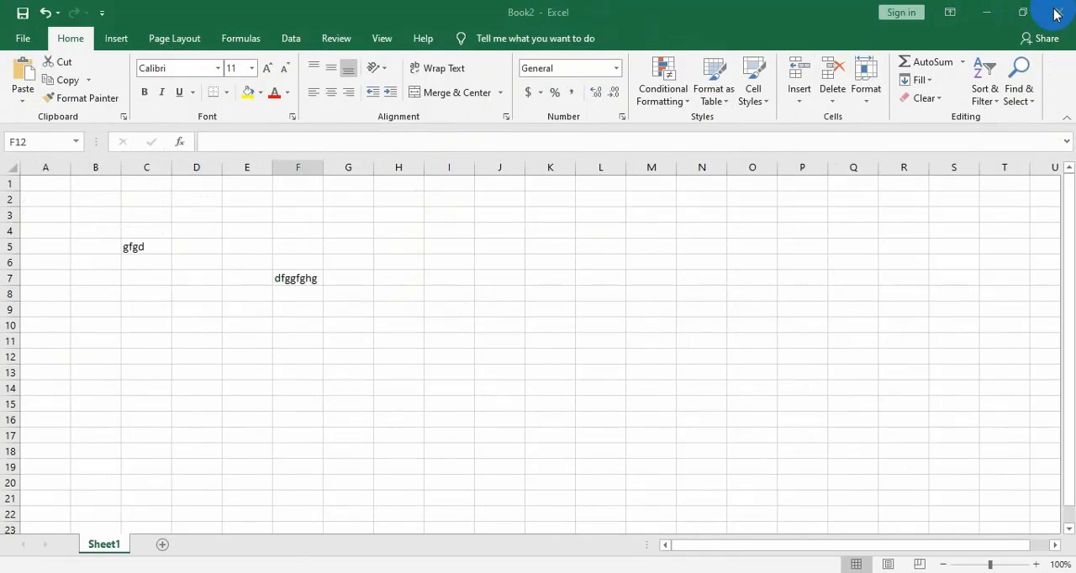
{"action": "left_click", "coordinate": [385, 304]}
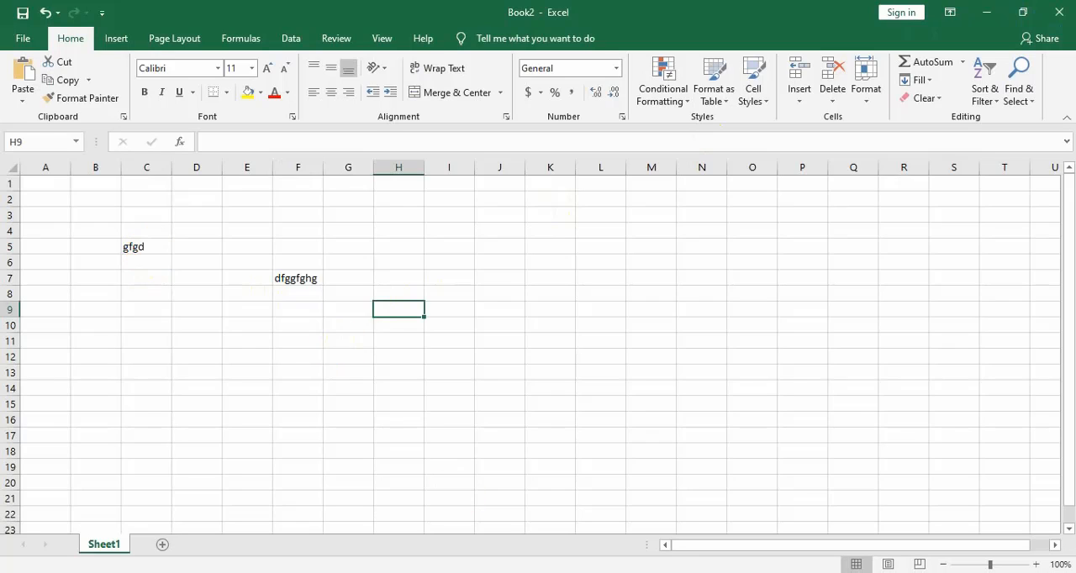
{"action": "left_click", "coordinate": [458, 555]}
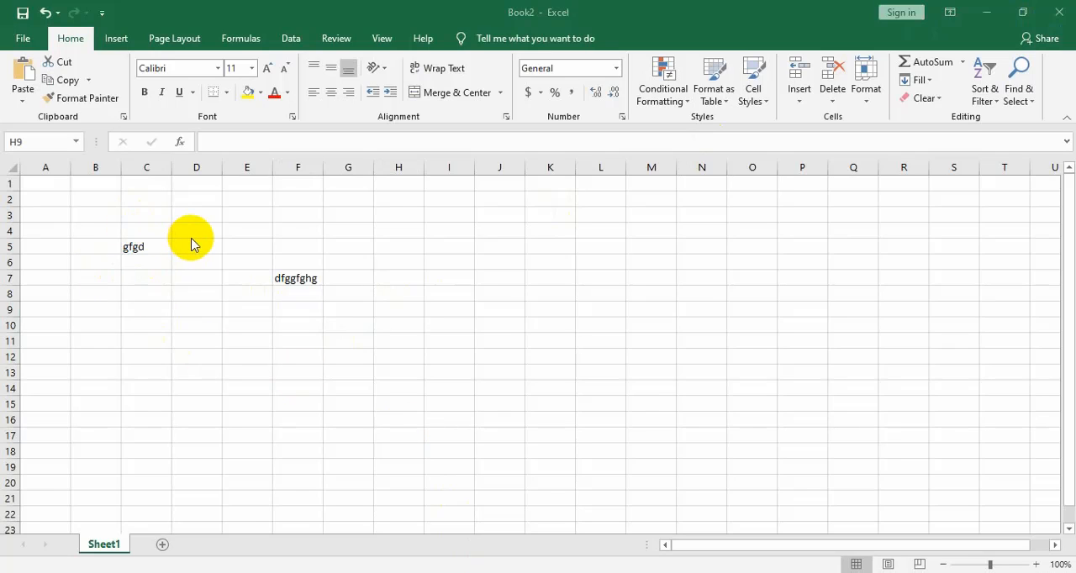
Browse to the Desktop folder on this PC and open the existing Tech workbook
{"action": "left_click", "coordinate": [25, 44]}
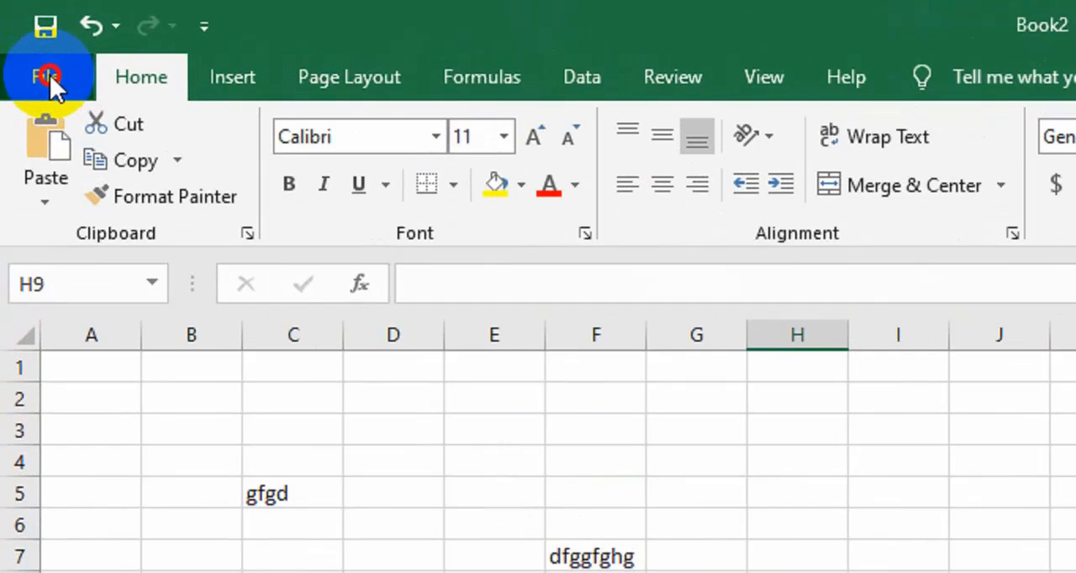
{"action": "left_click", "coordinate": [26, 43]}
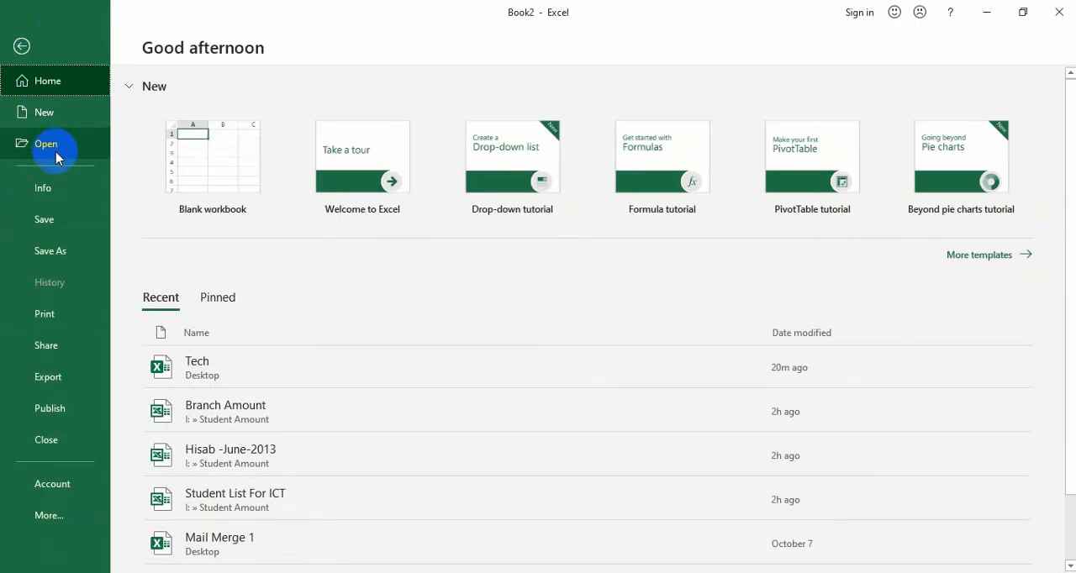
{"action": "left_click", "coordinate": [56, 154]}
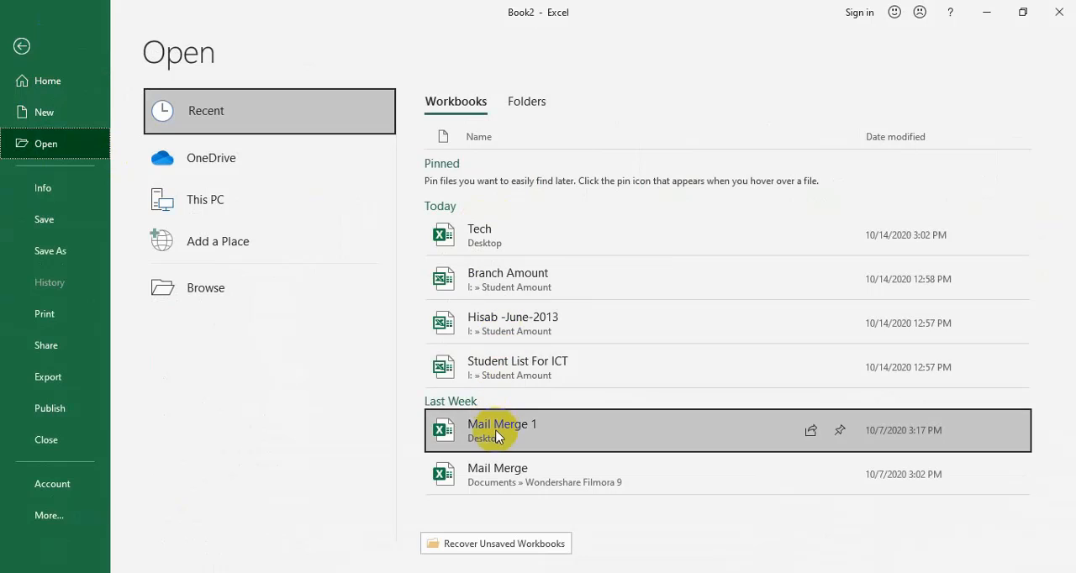
{"action": "left_click", "coordinate": [248, 206]}
{"action": "left_click", "coordinate": [248, 206]}
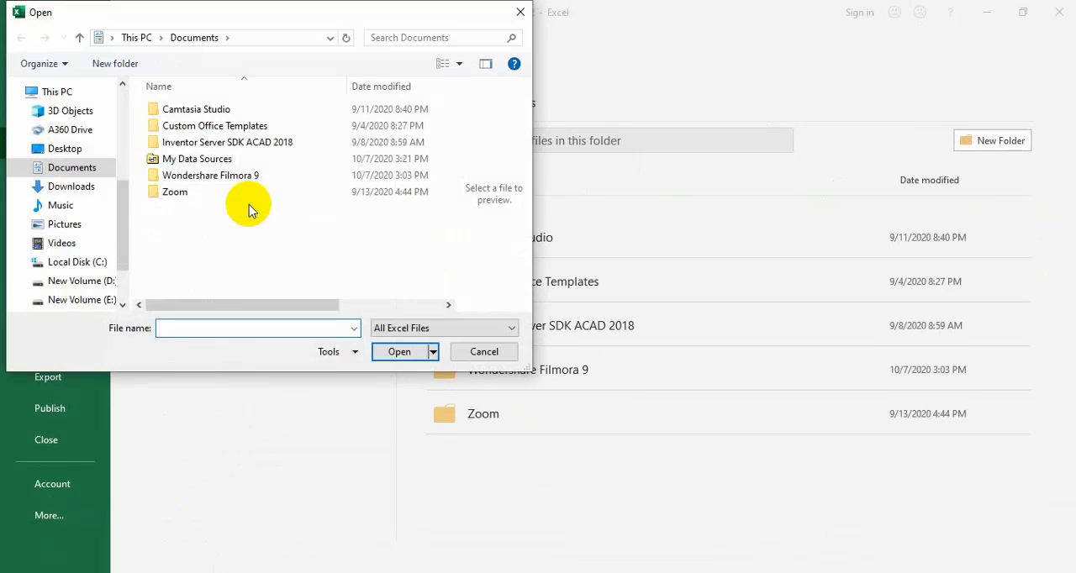
{"action": "left_click", "coordinate": [72, 150]}
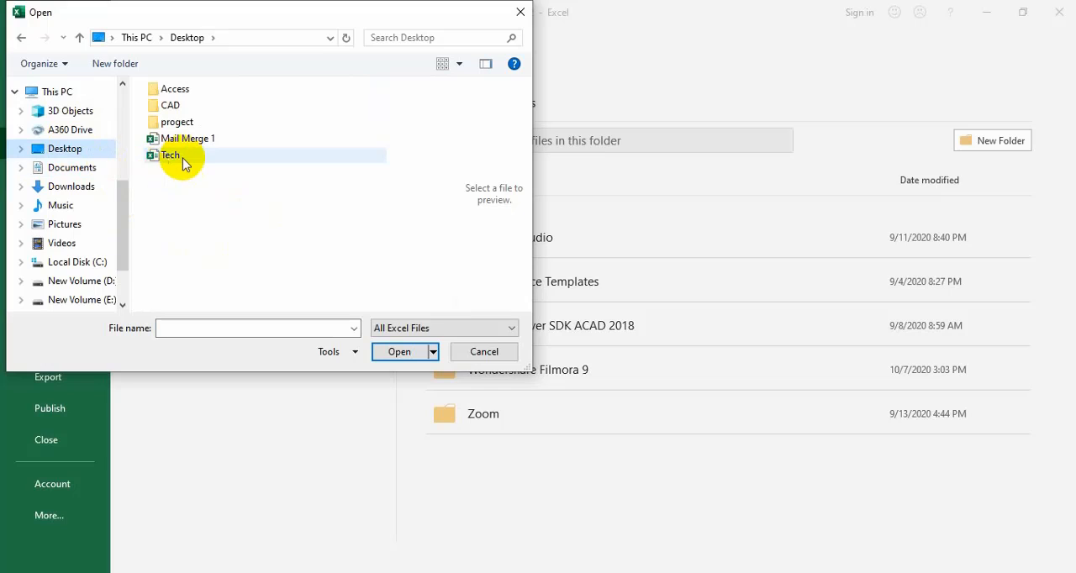
{"action": "left_click", "coordinate": [182, 156]}
{"action": "left_click", "coordinate": [195, 139]}
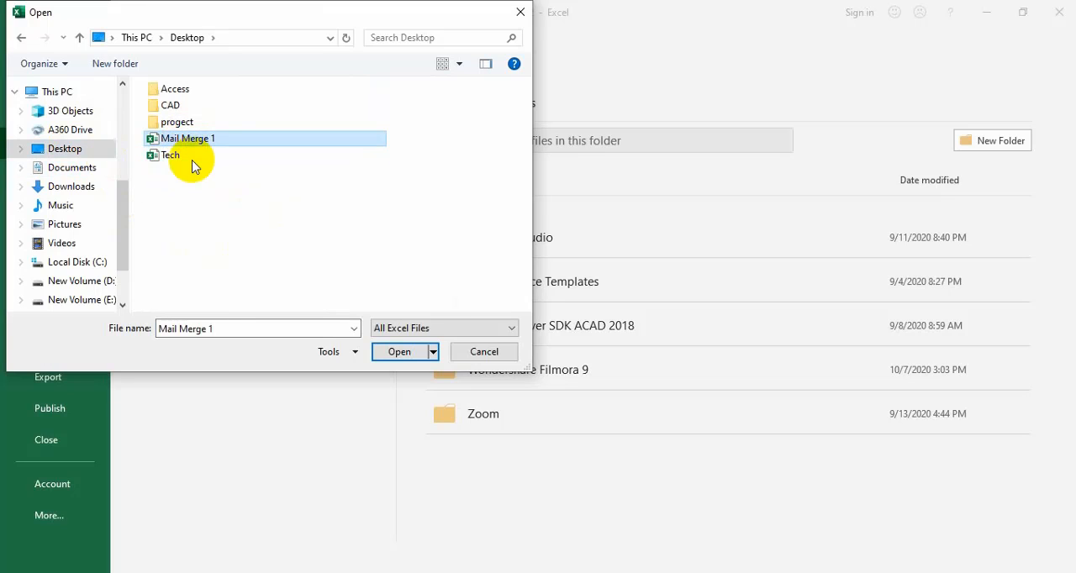
{"action": "left_click", "coordinate": [178, 158]}
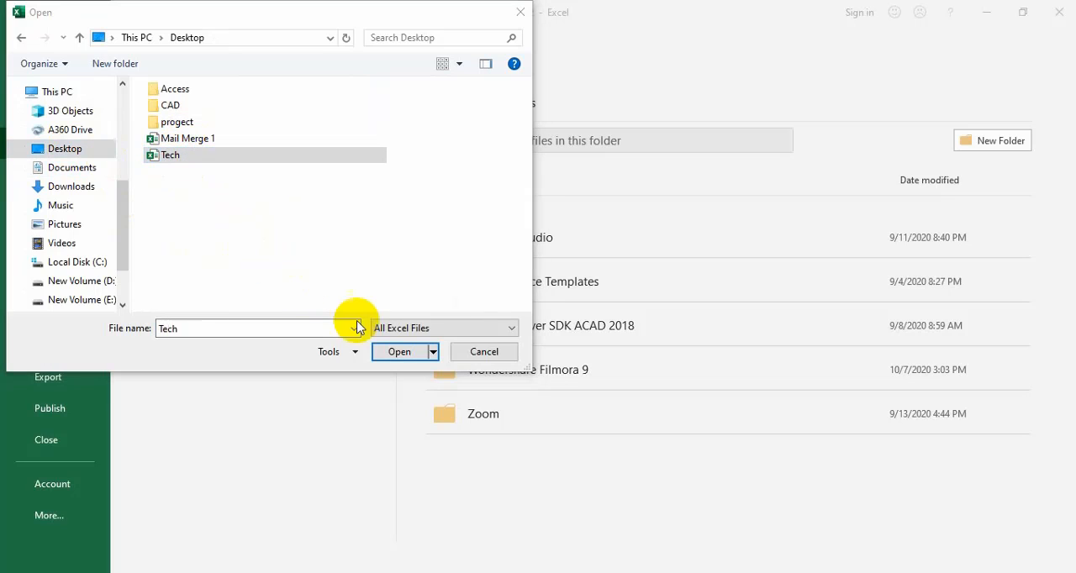
{"action": "left_click", "coordinate": [400, 353]}
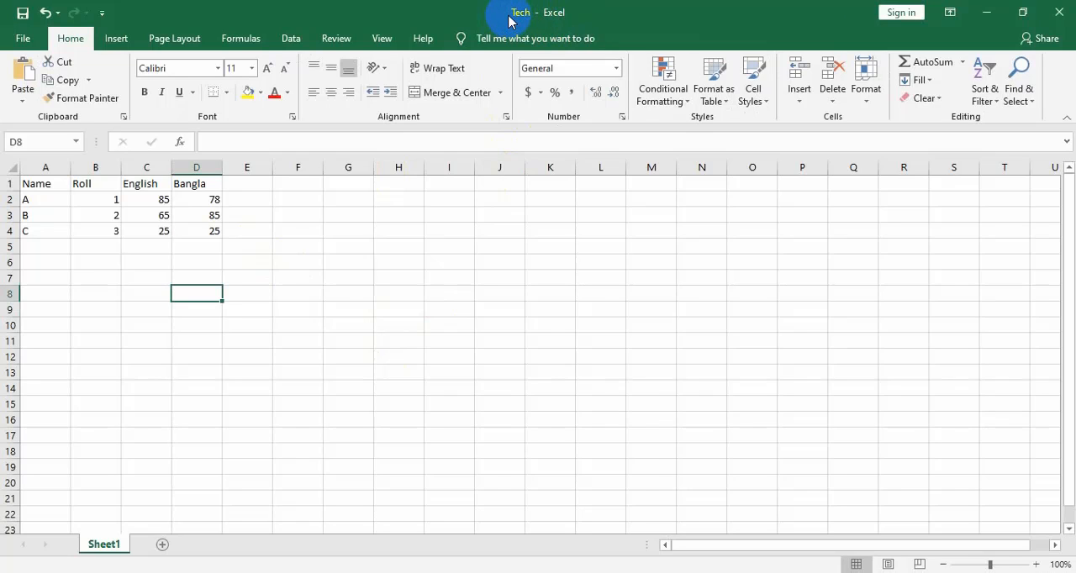
View the list of recent workbooks available to open and return to the Tech worksheet
{"action": "key", "text": "ctrl+o"}
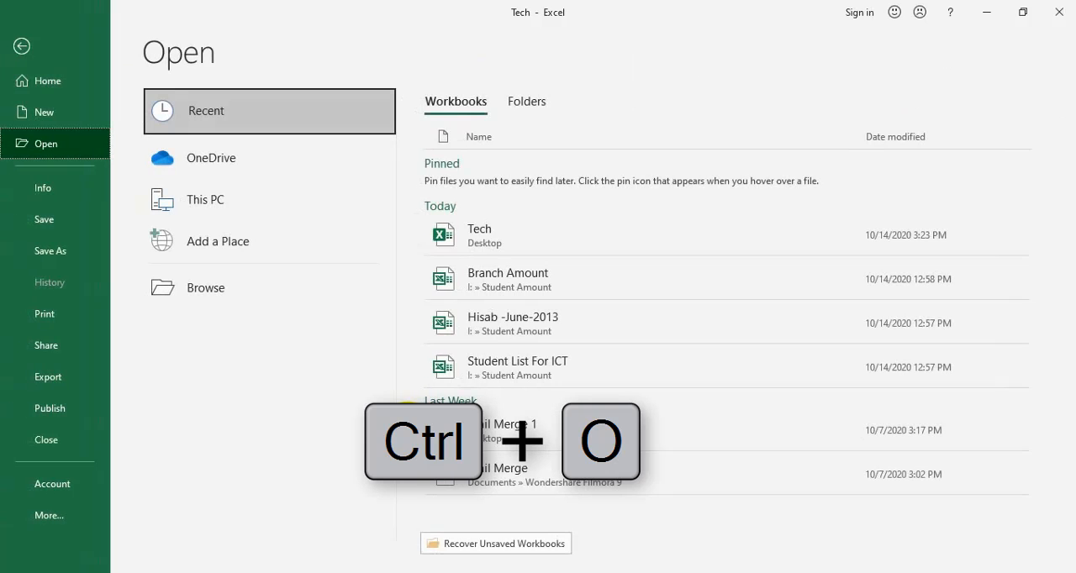
{"action": "key", "text": "ctrl+s"}
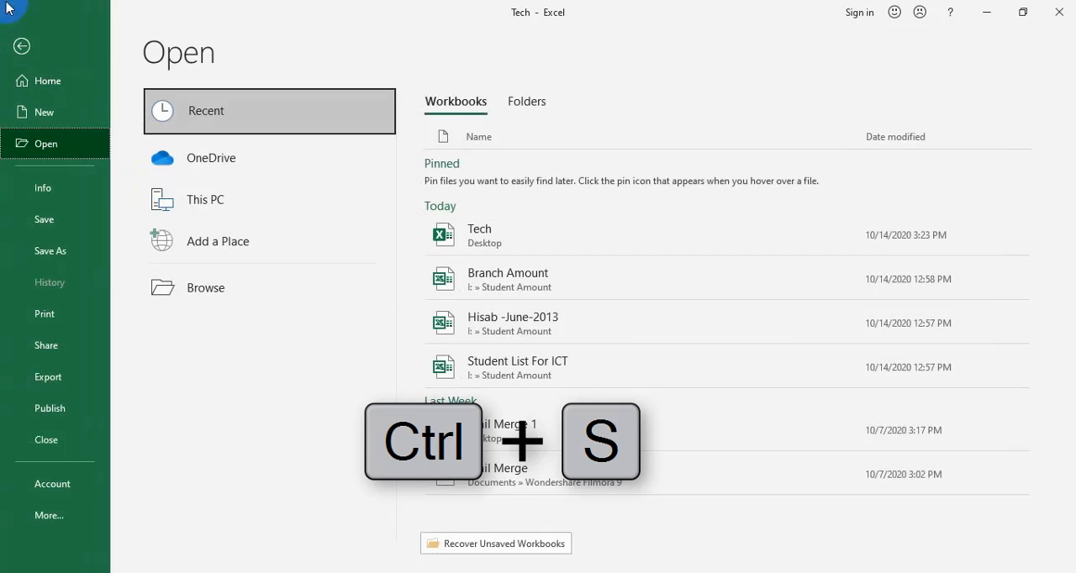
{"action": "left_click", "coordinate": [22, 46]}
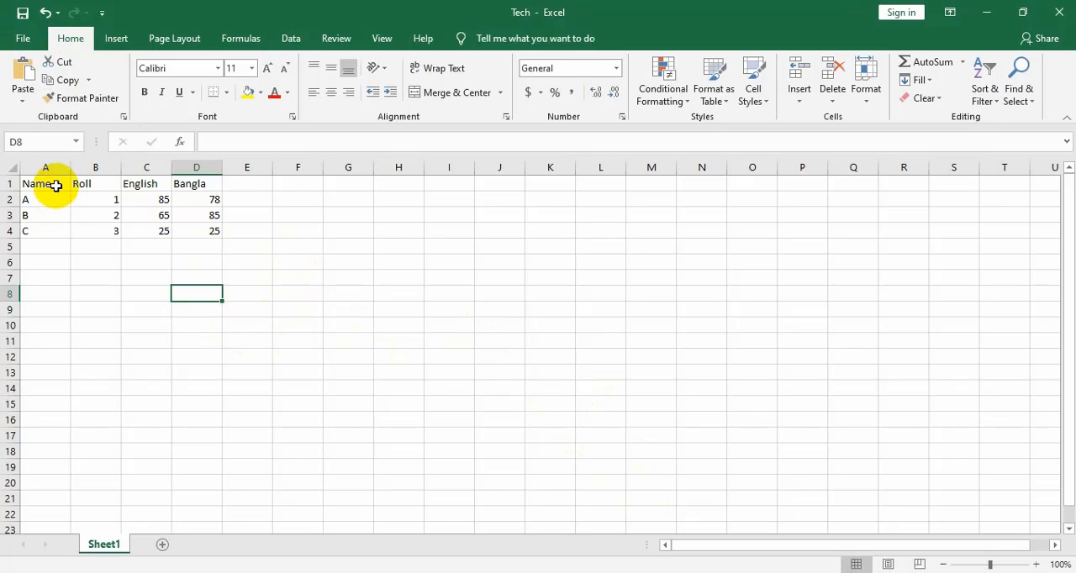
{"action": "left_click", "coordinate": [666, 572]}
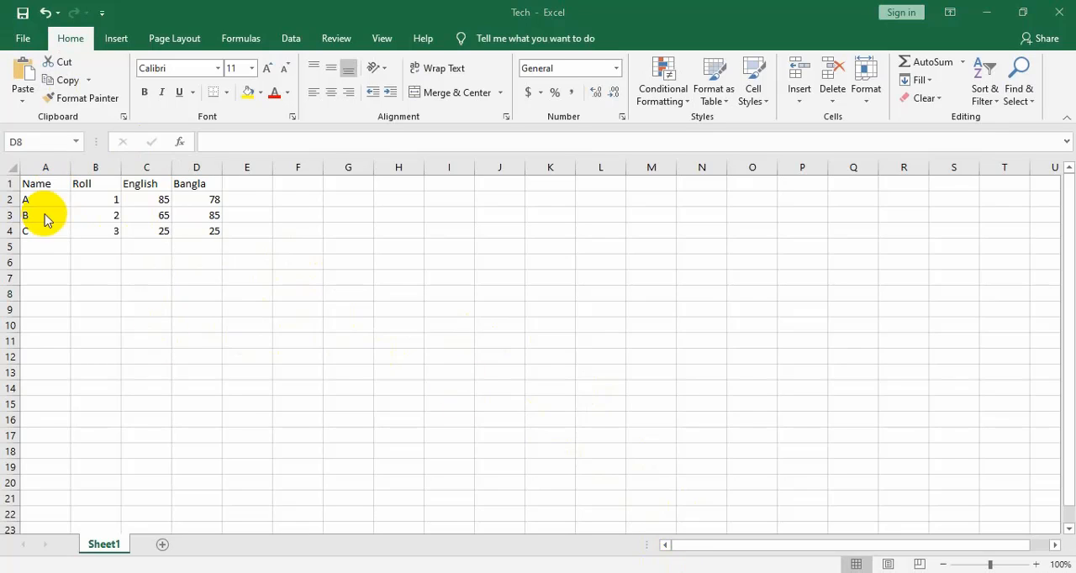
{"action": "left_click", "coordinate": [36, 182]}
{"action": "left_click_drag", "start_coordinate": [37, 181], "coordinate": [212, 230]}
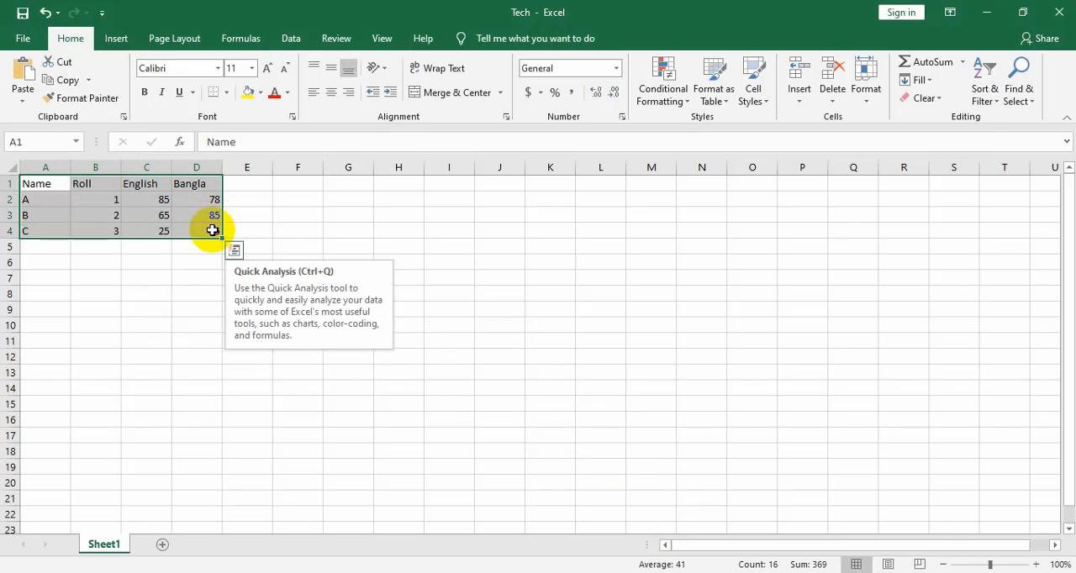
{"action": "left_click", "coordinate": [143, 273]}
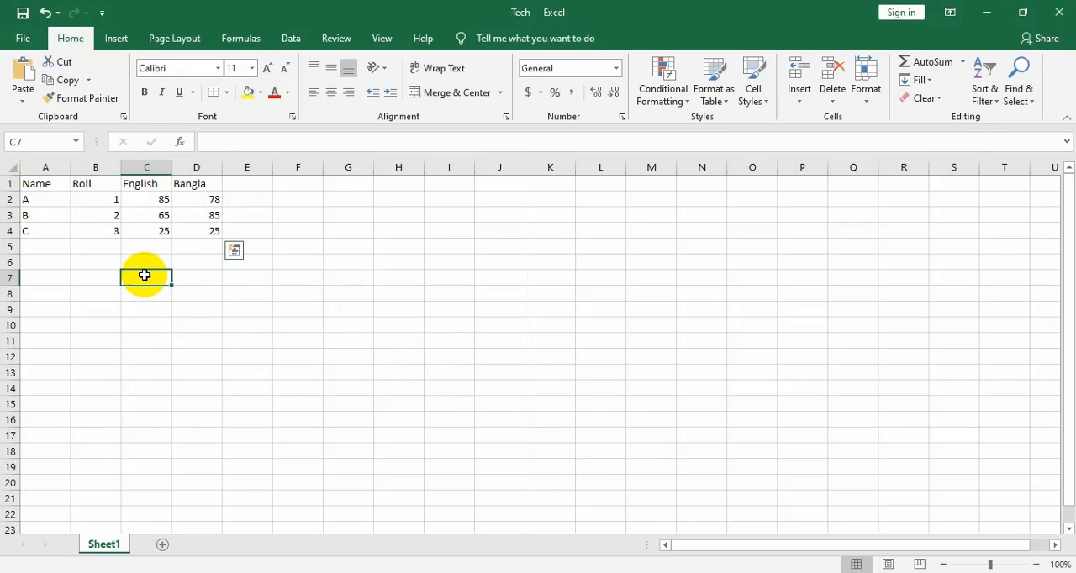
Cut the student marks table in A1:D4 and paste it starting at cell F7
{"action": "left_click", "coordinate": [53, 181]}
{"action": "left_click_drag", "start_coordinate": [52, 181], "coordinate": [191, 232]}
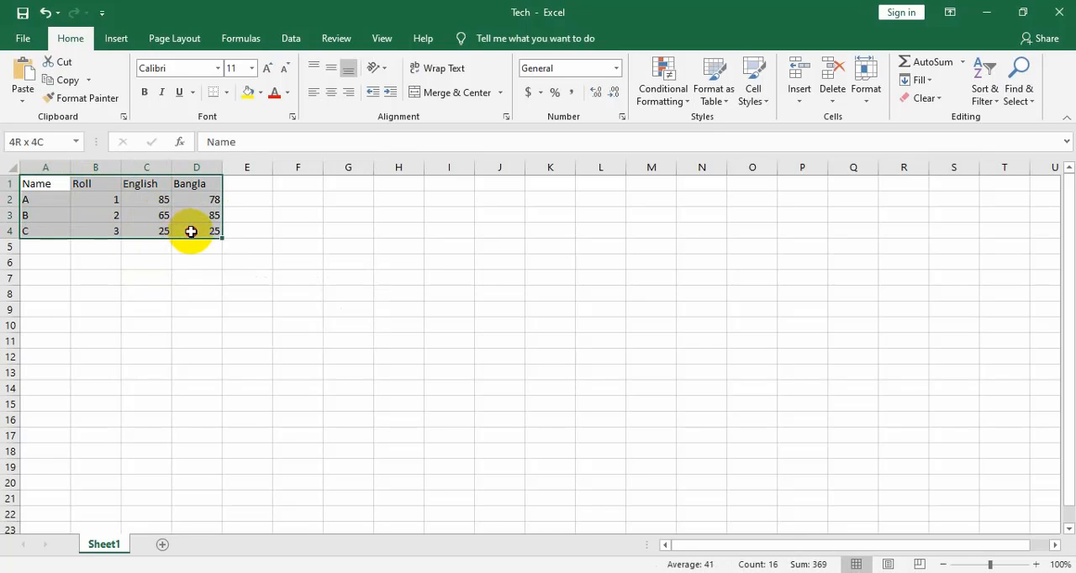
{"action": "key", "text": "ctrl+x"}
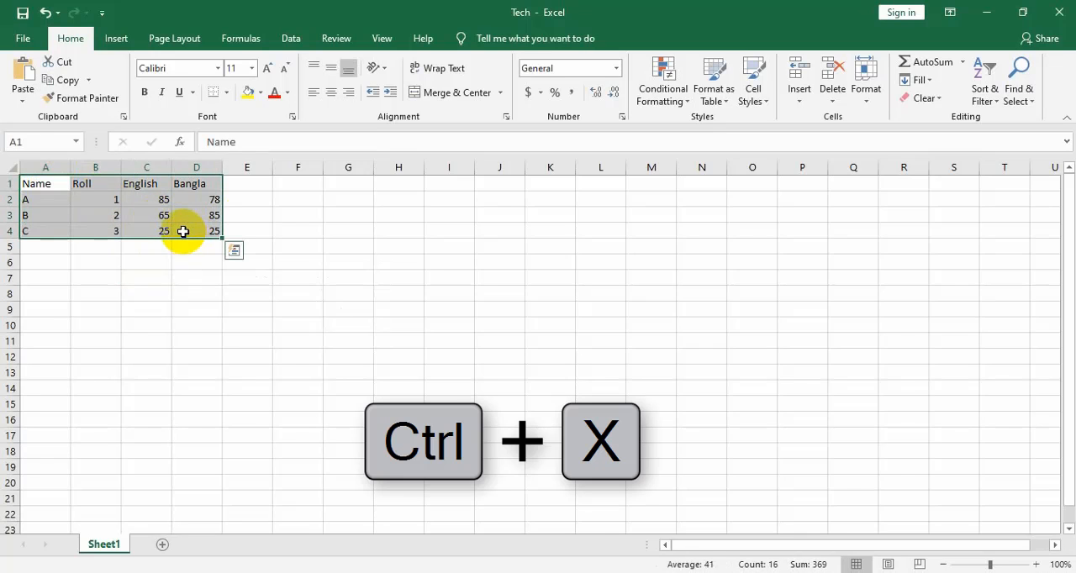
{"action": "scroll", "coordinate": [183, 231], "scroll_direction": "up", "scroll_amount": 4}
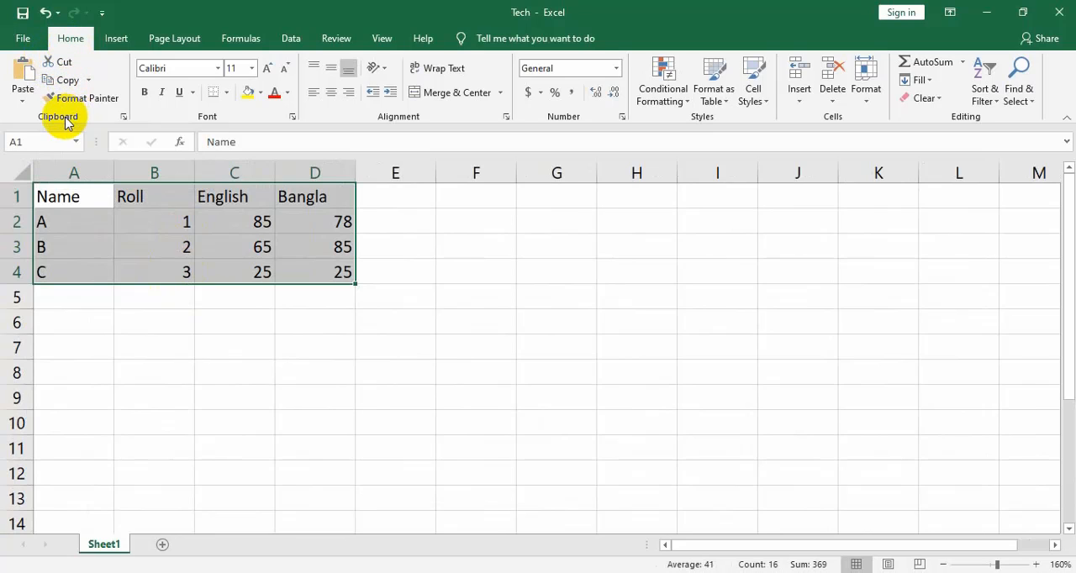
{"action": "left_click", "coordinate": [64, 62]}
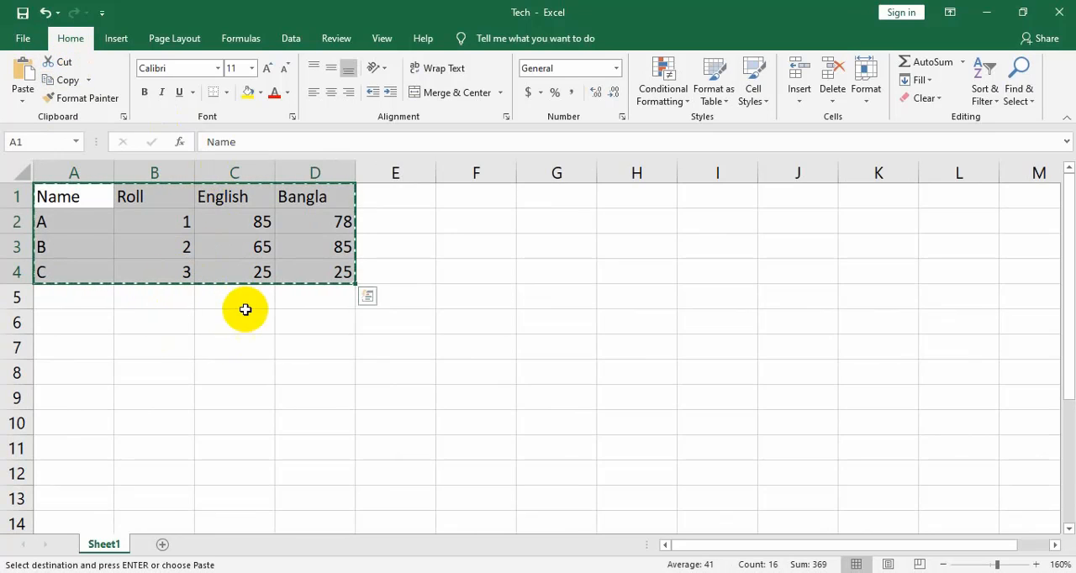
{"action": "left_click", "coordinate": [463, 341]}
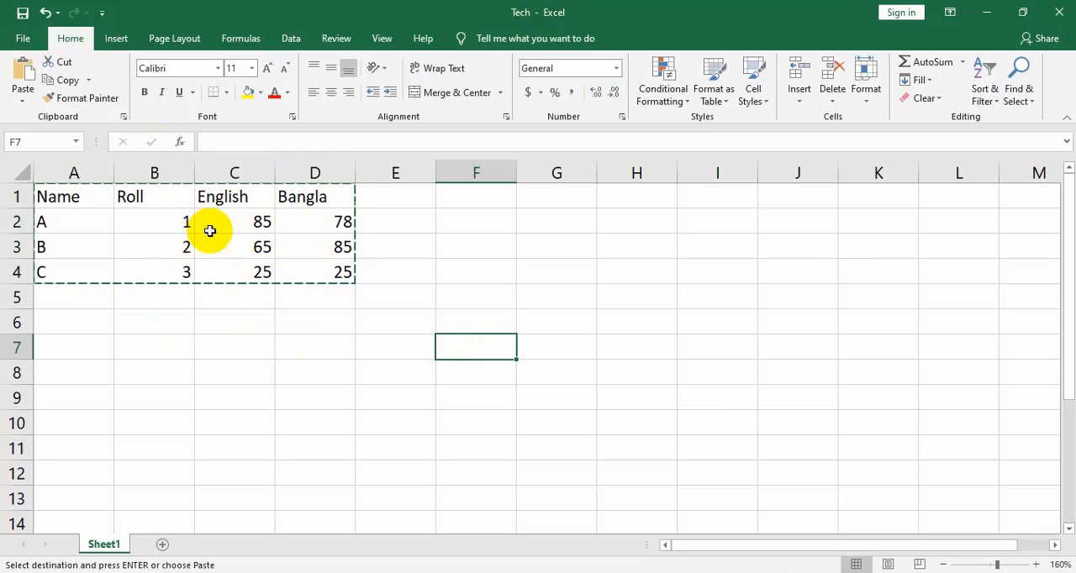
{"action": "scroll", "coordinate": [468, 361], "scroll_direction": "down", "scroll_amount": 3, "text": "ctrl"}
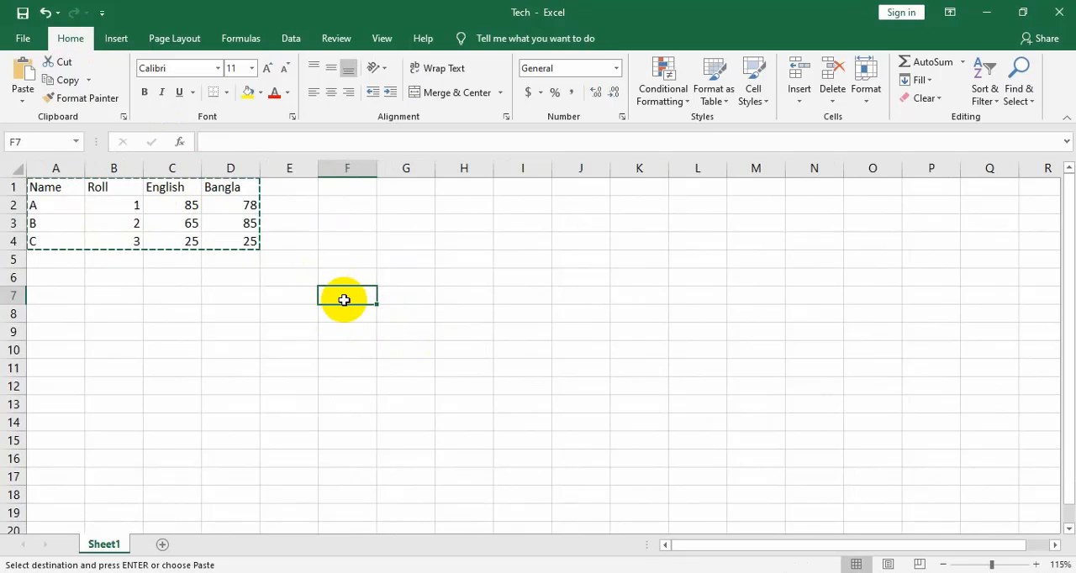
{"action": "left_click", "coordinate": [22, 74]}
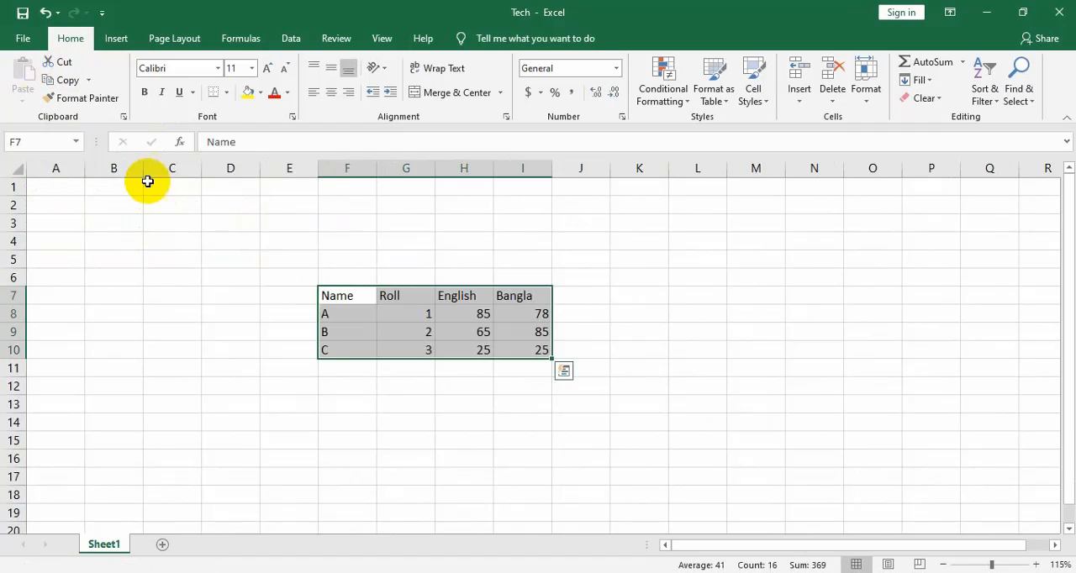
{"action": "left_click", "coordinate": [384, 319]}
{"action": "left_click_drag", "start_coordinate": [67, 187], "coordinate": [281, 288]}
{"action": "left_click", "coordinate": [458, 331]}
{"action": "left_click_drag", "start_coordinate": [348, 297], "coordinate": [504, 353]}
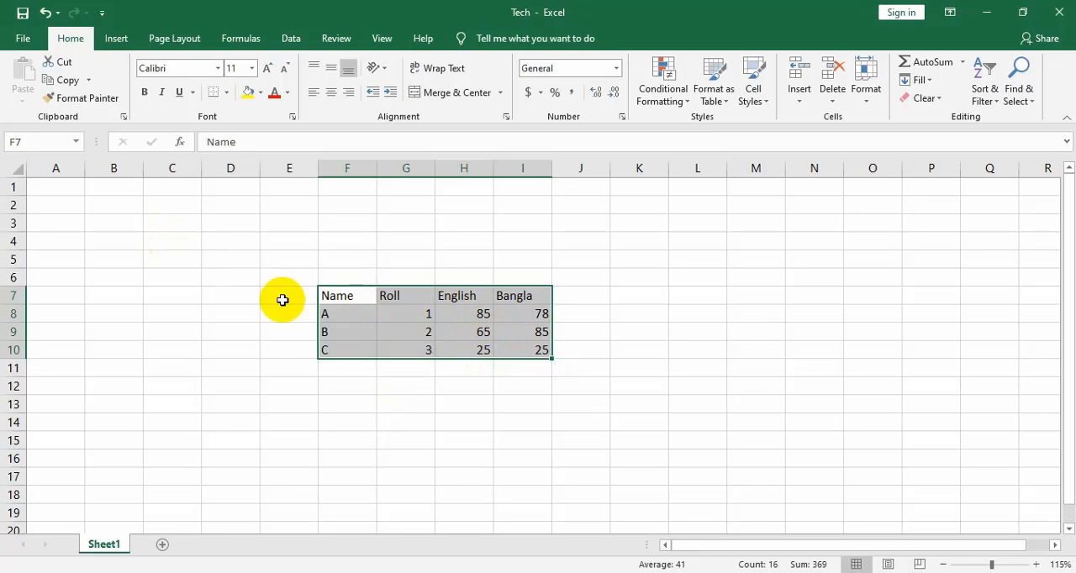
{"action": "left_click", "coordinate": [281, 299]}
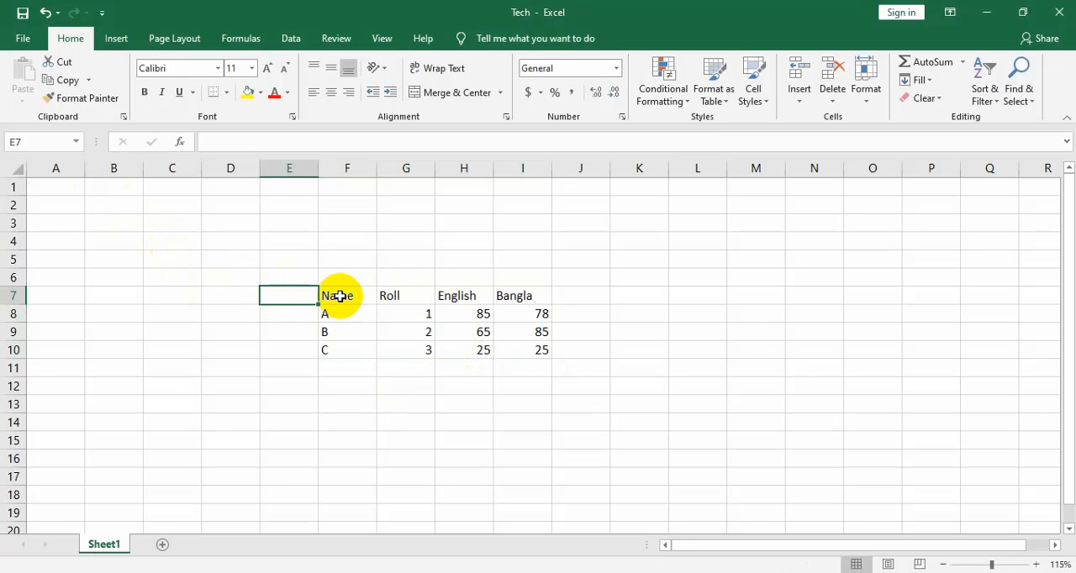
{"action": "left_click_drag", "start_coordinate": [340, 297], "coordinate": [517, 356]}
{"action": "left_click", "coordinate": [422, 403]}
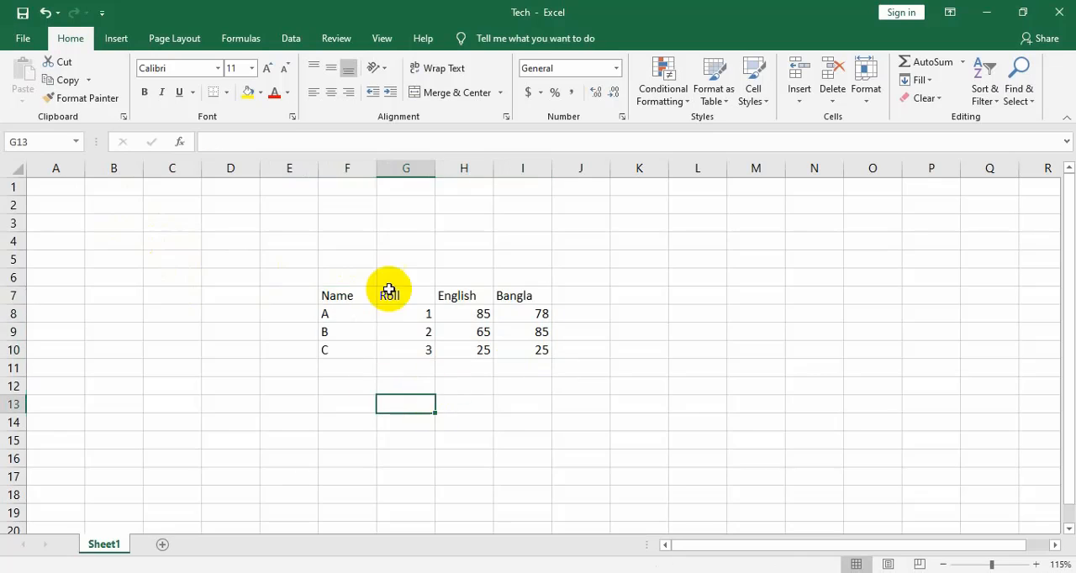
Fill the header cells F7:I7 with yellow and the student names in F8:F10 with light blue
{"action": "left_click_drag", "start_coordinate": [356, 294], "coordinate": [507, 297]}
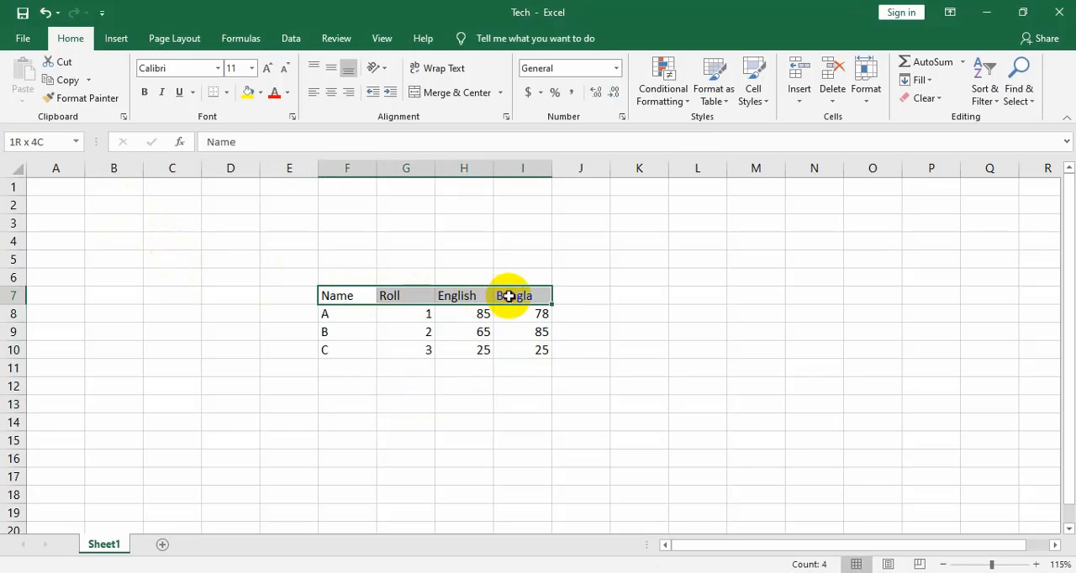
{"action": "left_click", "coordinate": [248, 92]}
{"action": "left_click_drag", "start_coordinate": [347, 314], "coordinate": [356, 346]}
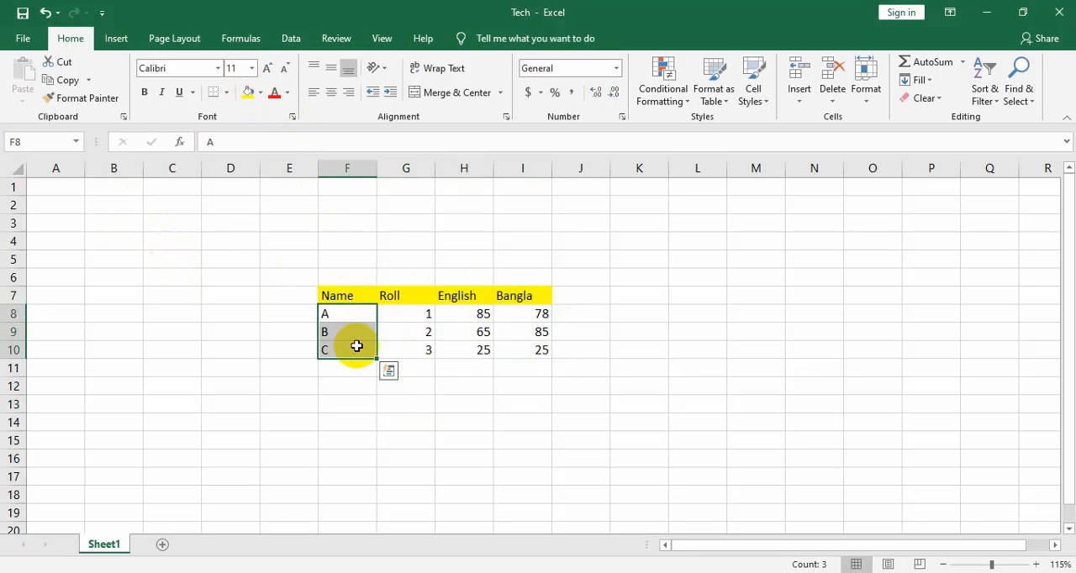
{"action": "left_click", "coordinate": [260, 92]}
{"action": "left_click", "coordinate": [304, 165]}
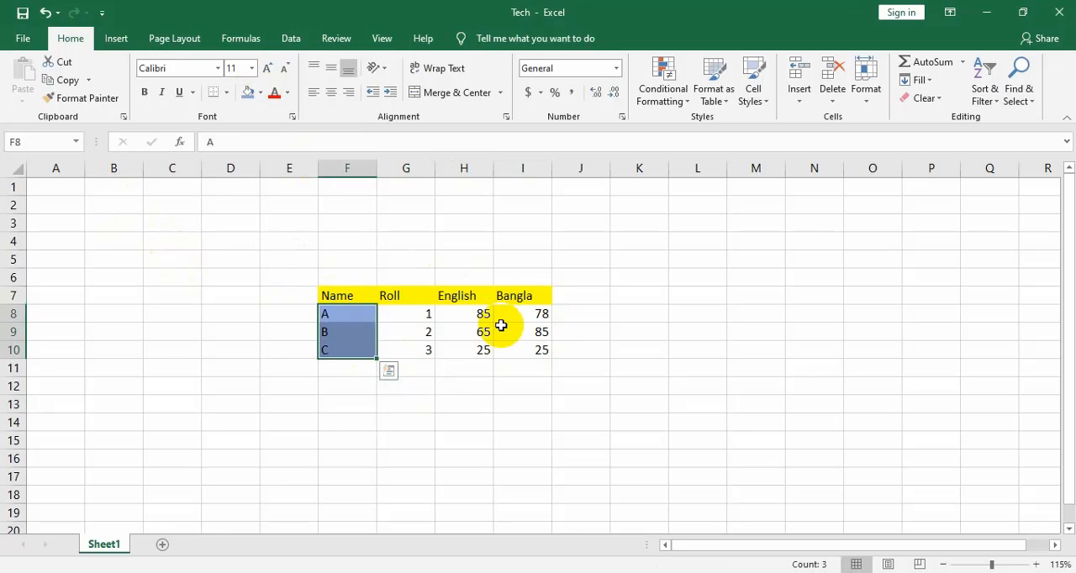
Fill the English marks in H8:H10 with the same light blue as the name cells
{"action": "left_click_drag", "start_coordinate": [480, 313], "coordinate": [480, 348]}
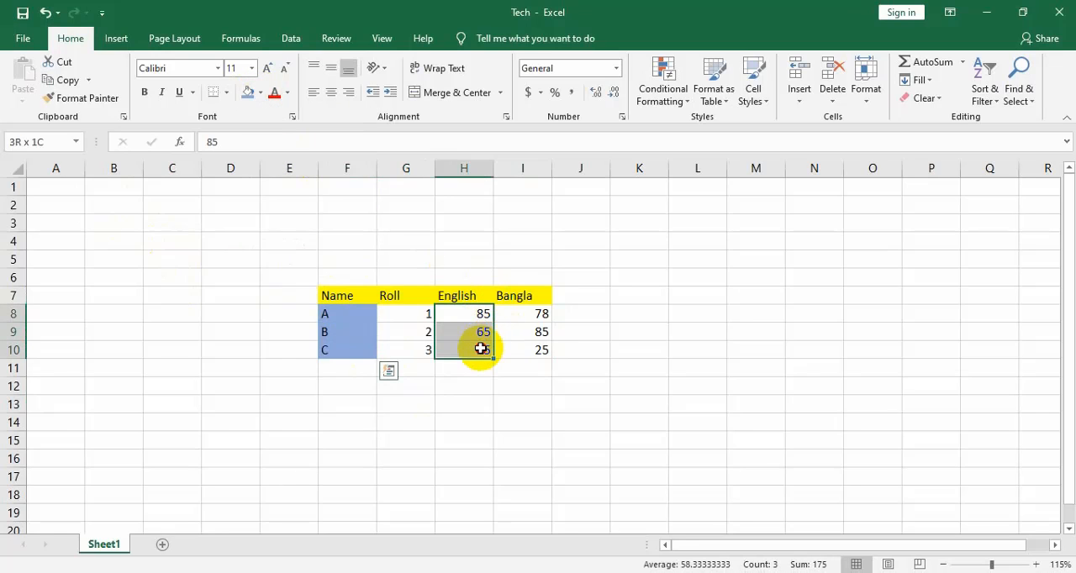
{"action": "left_click", "coordinate": [249, 92]}
{"action": "left_click", "coordinate": [432, 410]}
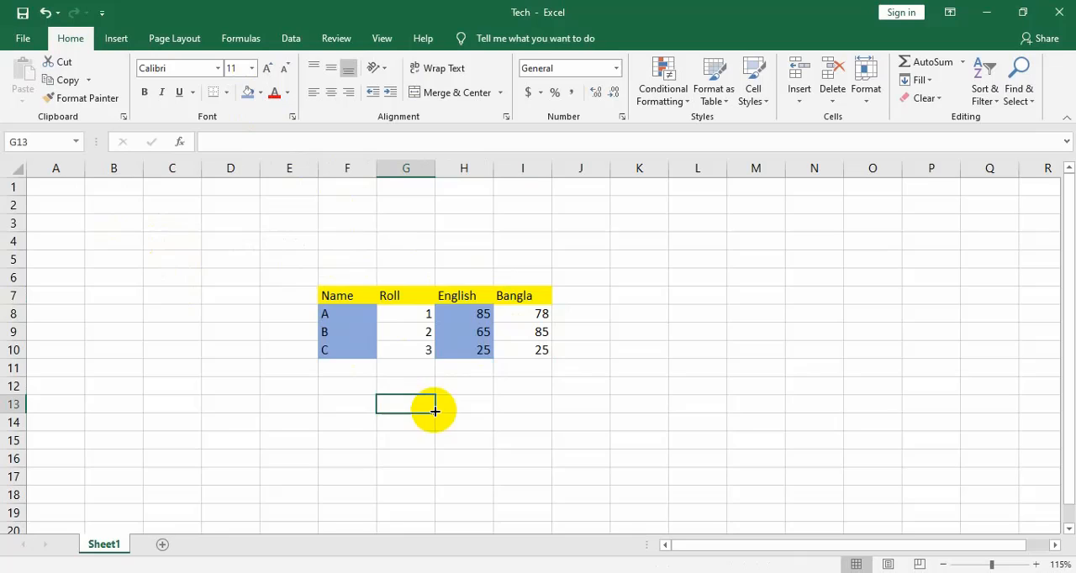
Copy the coloured student marks table in F7:I10 and paste it starting at cell A1
{"action": "left_click", "coordinate": [340, 280]}
{"action": "left_click_drag", "start_coordinate": [343, 297], "coordinate": [542, 353]}
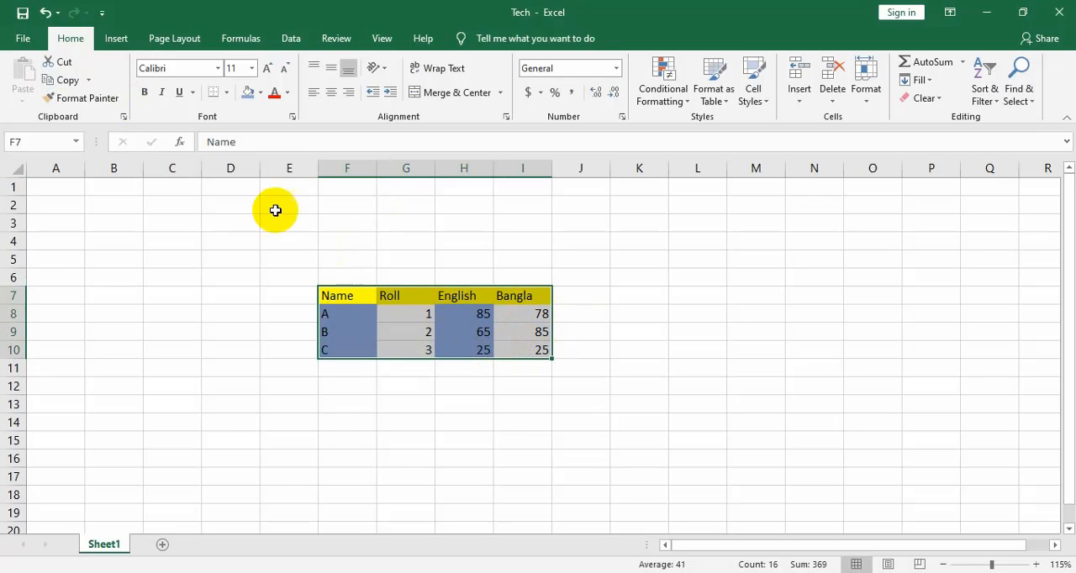
{"action": "left_click", "coordinate": [65, 82]}
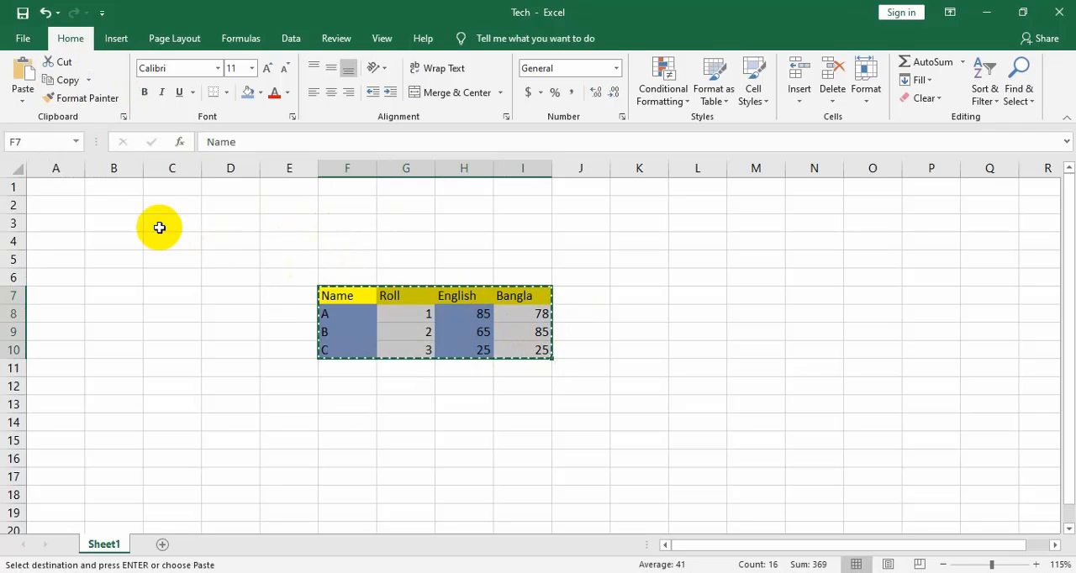
{"action": "left_click", "coordinate": [34, 191]}
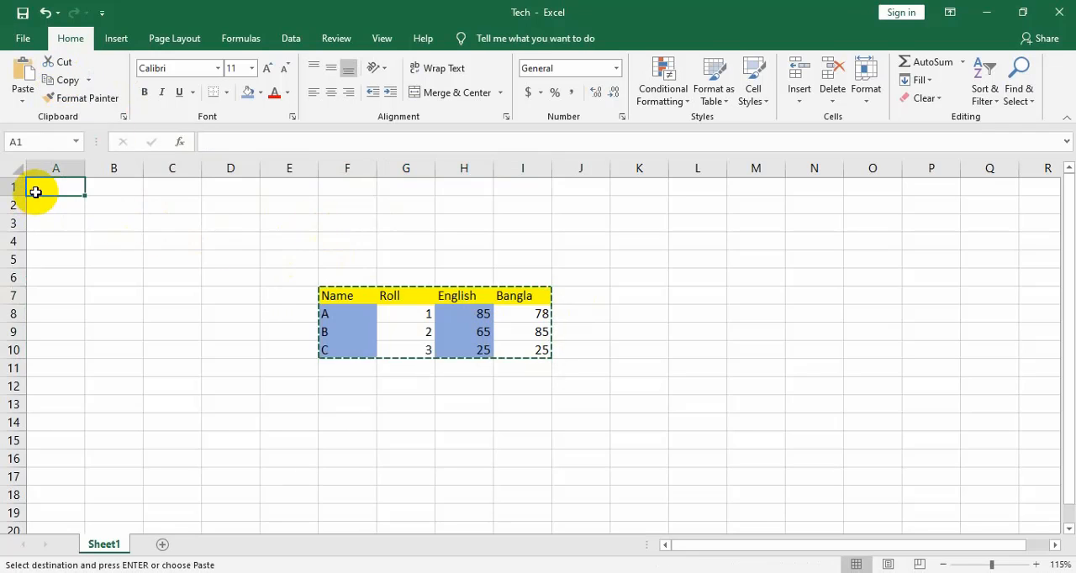
{"action": "left_click", "coordinate": [23, 71]}
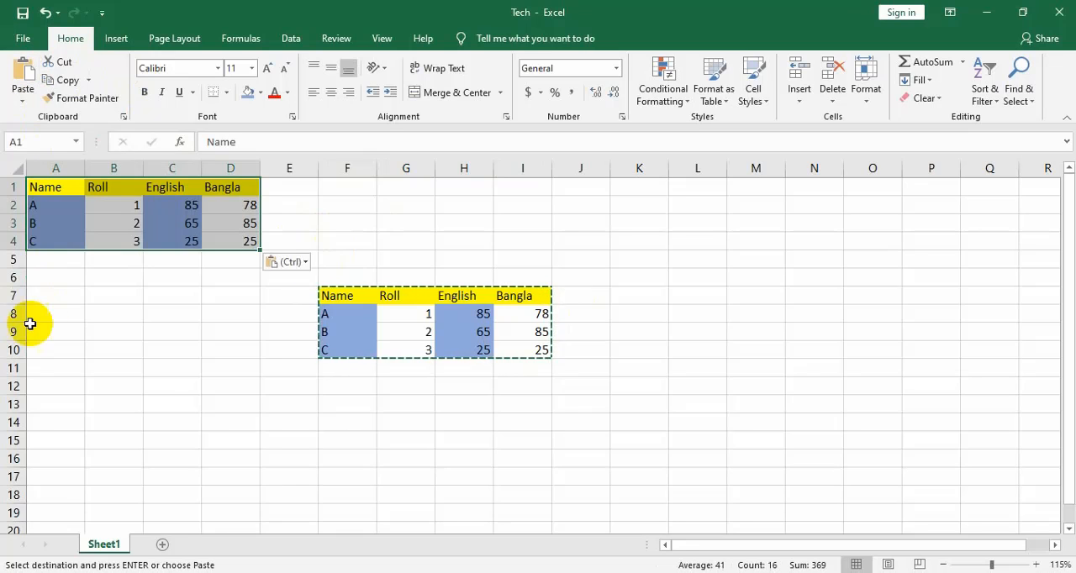
{"action": "left_click", "coordinate": [132, 335]}
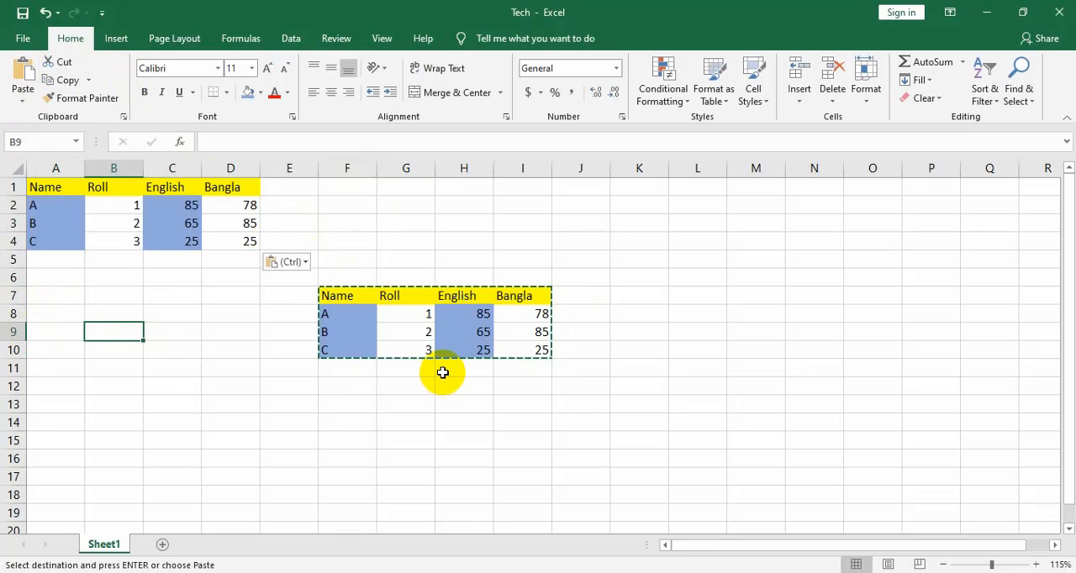
{"action": "key", "text": "Escape"}
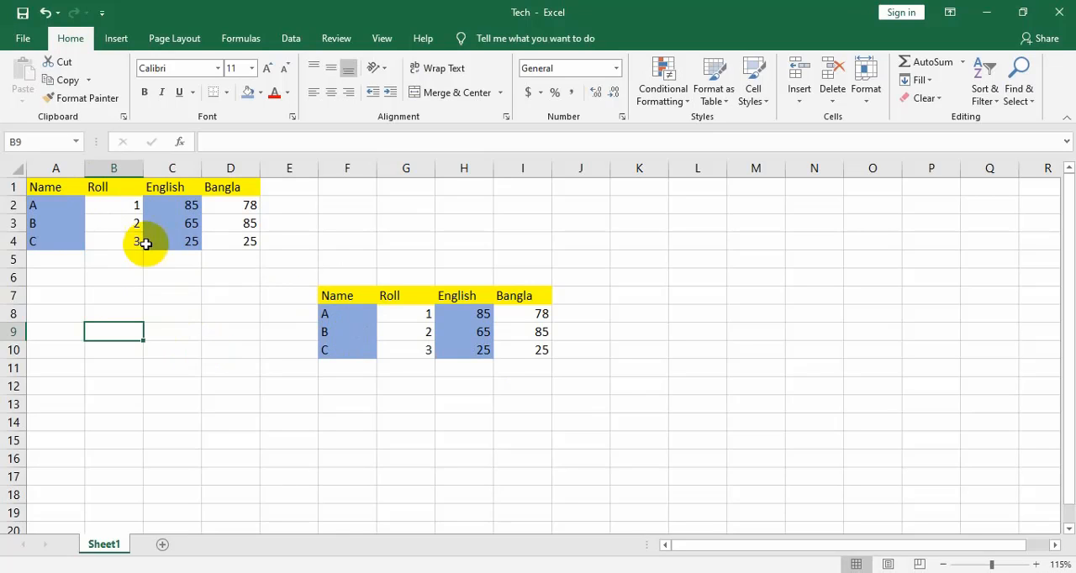
Copy the table in A1:D4 and paste only its formats starting at cell A8 with Paste Special
{"action": "left_click_drag", "start_coordinate": [68, 189], "coordinate": [252, 234]}
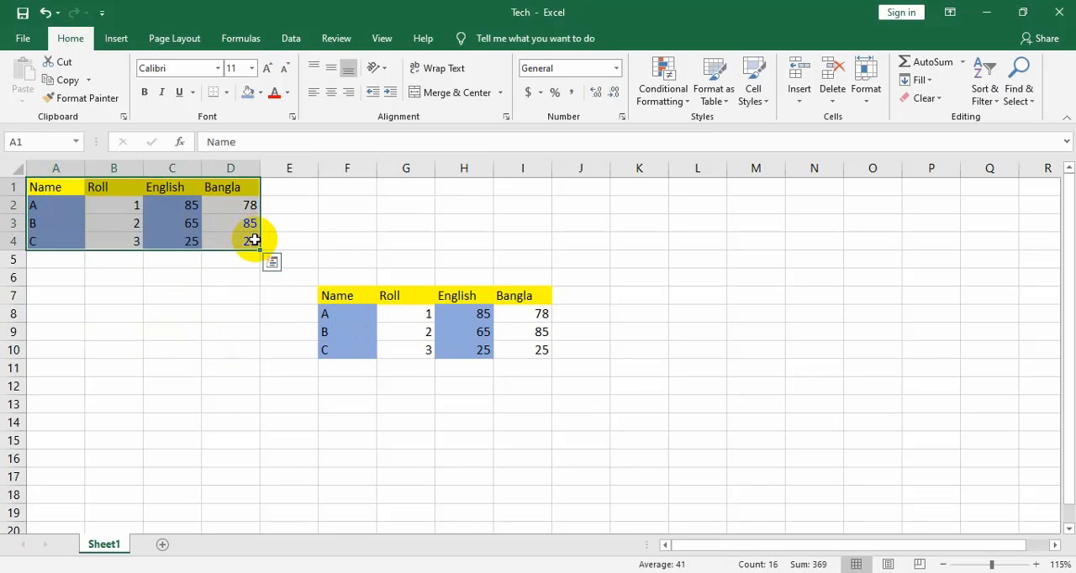
{"action": "left_click", "coordinate": [59, 80]}
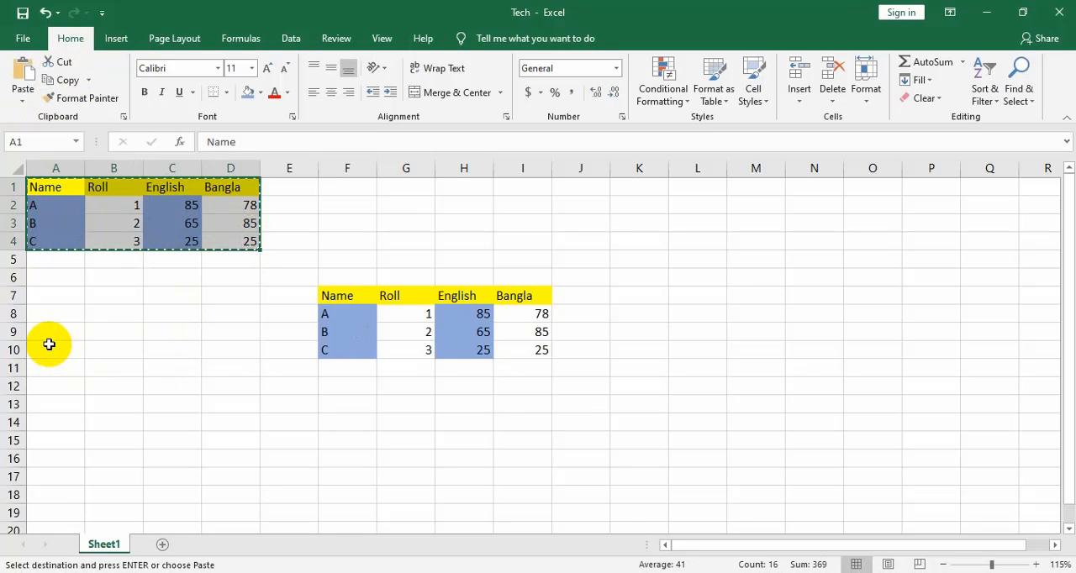
{"action": "left_click", "coordinate": [55, 312]}
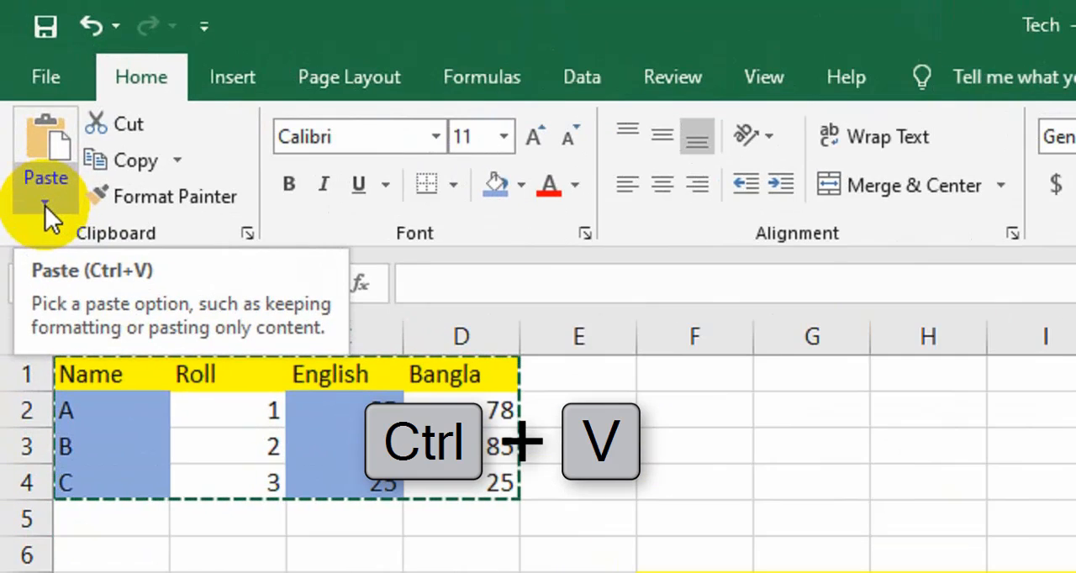
{"action": "left_click", "coordinate": [23, 102]}
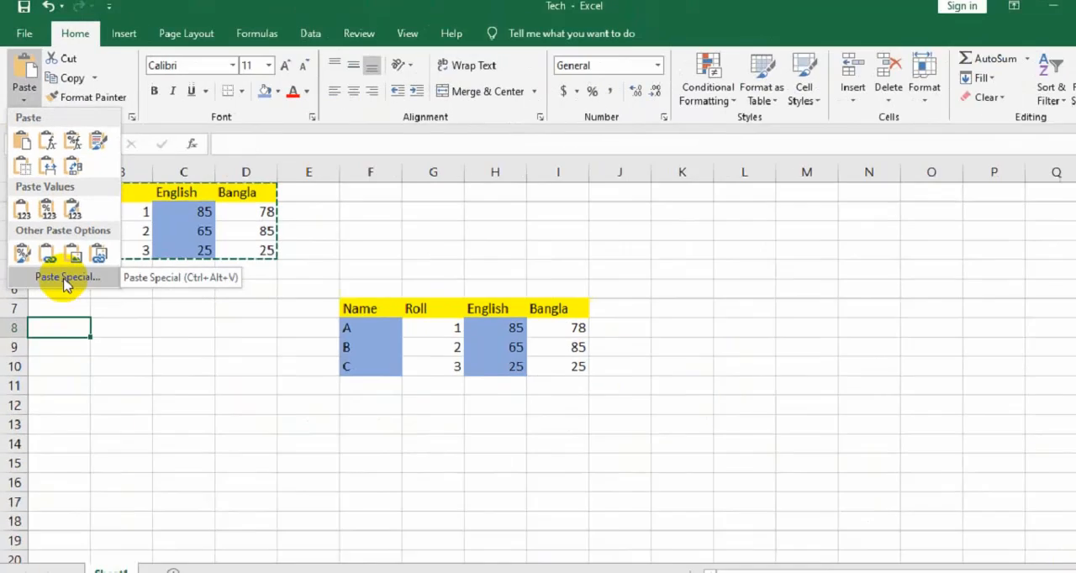
{"action": "left_click", "coordinate": [67, 278]}
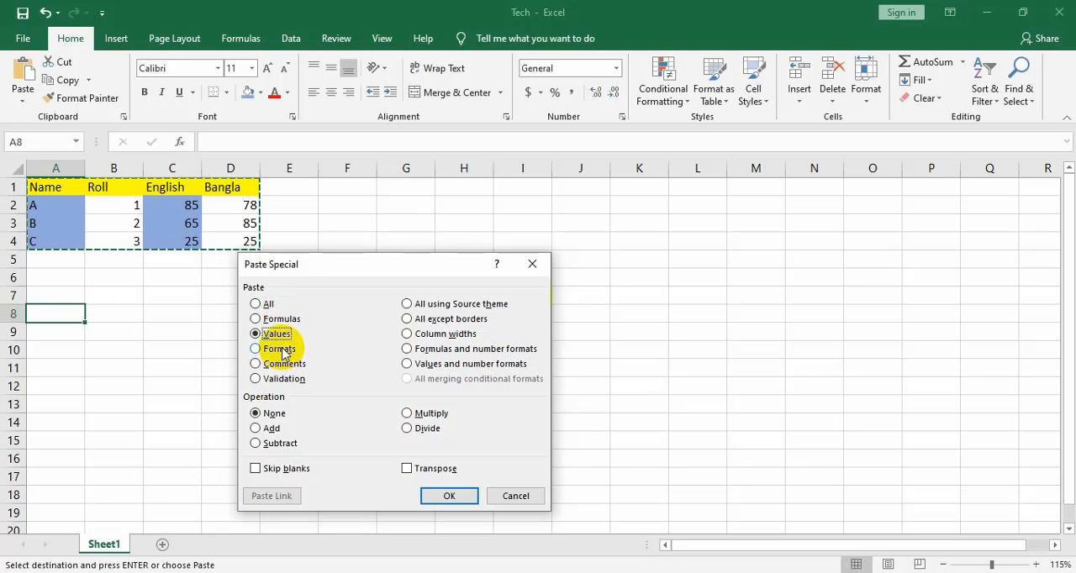
{"action": "left_click", "coordinate": [279, 349]}
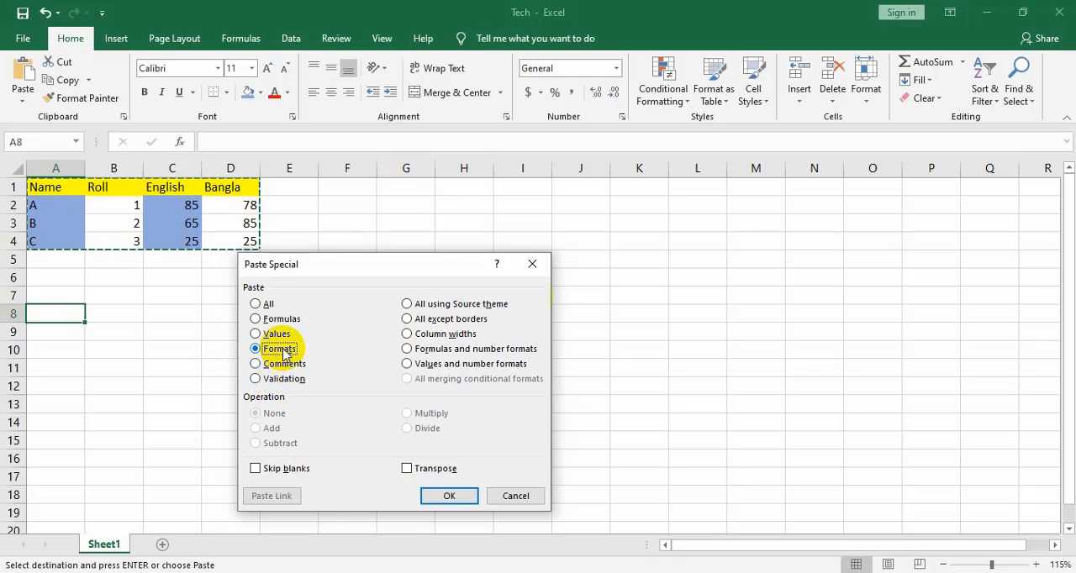
{"action": "left_click", "coordinate": [450, 497]}
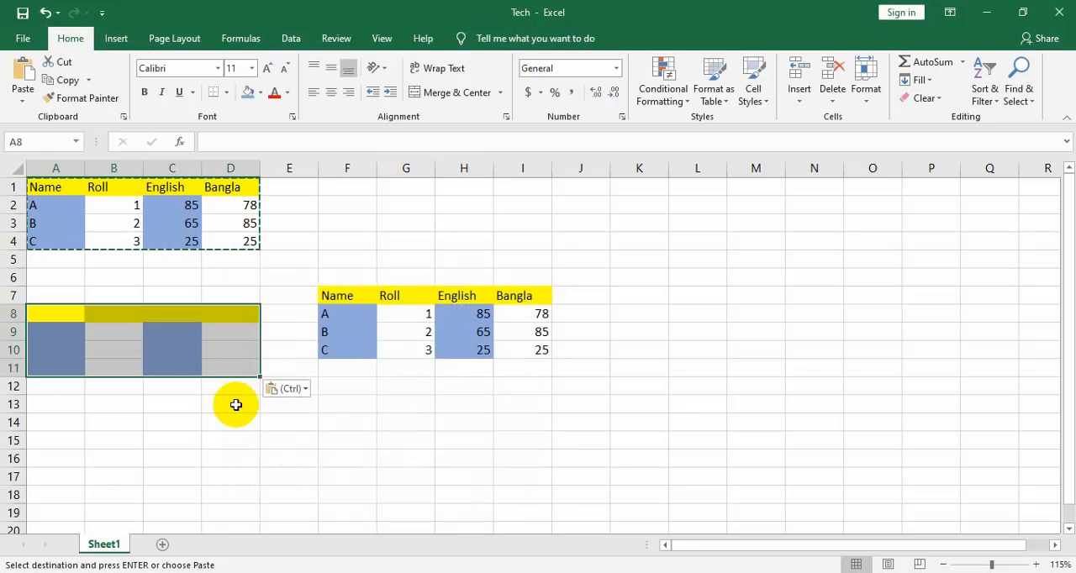
{"action": "left_click", "coordinate": [168, 424]}
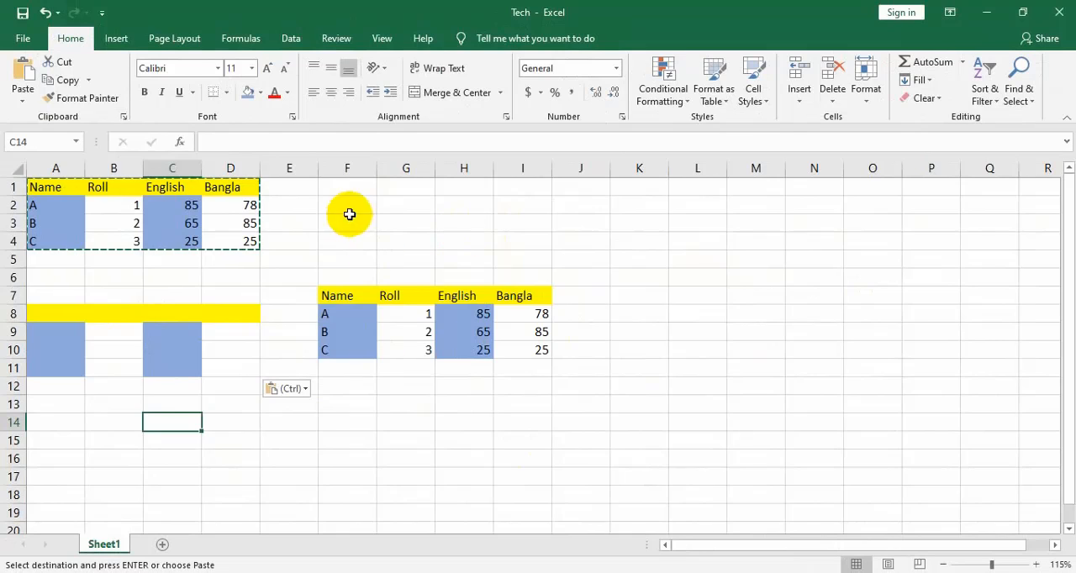
Paste only the values of the copied A1:D4 table starting at cell F1, and end the copy mode
{"action": "left_click", "coordinate": [343, 187]}
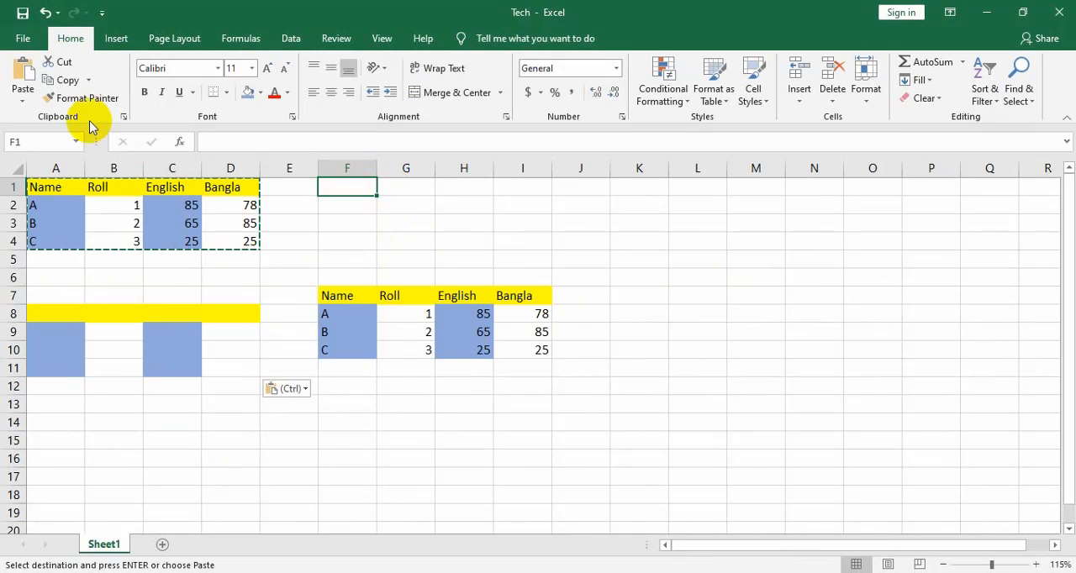
{"action": "left_click", "coordinate": [22, 97]}
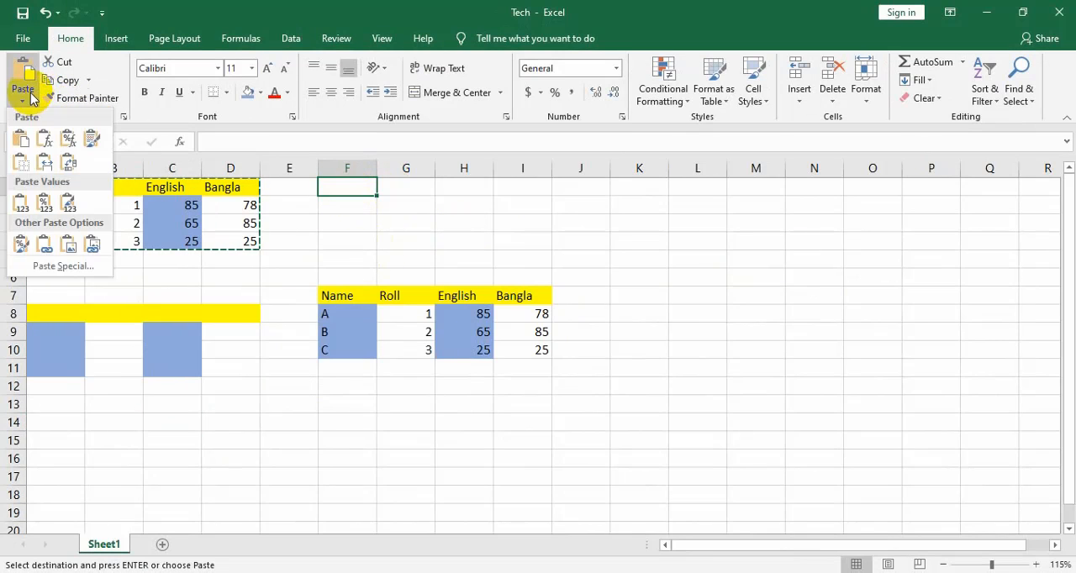
{"action": "left_click", "coordinate": [46, 266]}
{"action": "left_click_drag", "start_coordinate": [326, 270], "coordinate": [303, 265]}
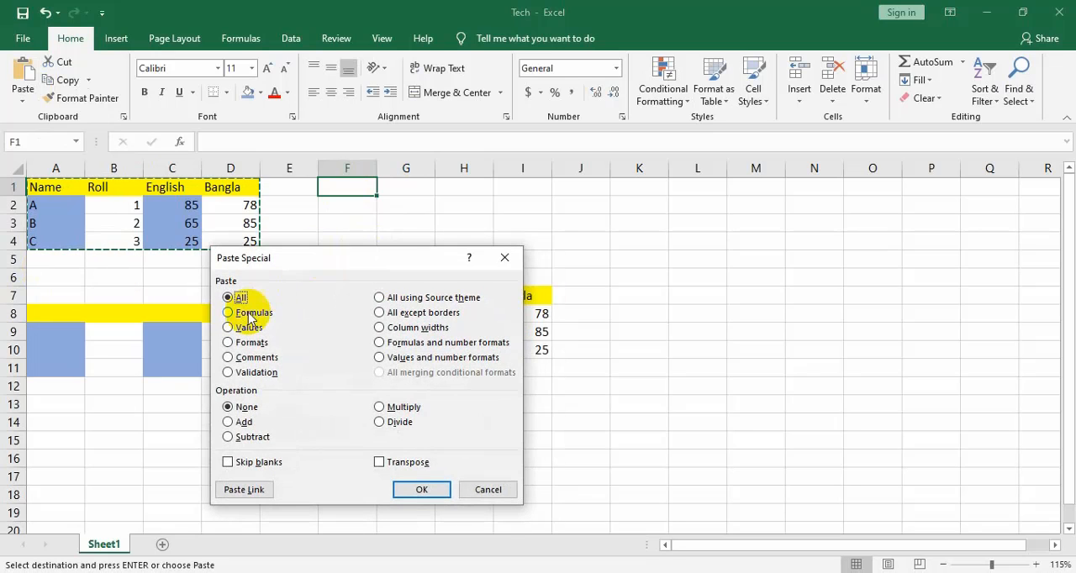
{"action": "left_click", "coordinate": [247, 327]}
{"action": "left_click", "coordinate": [421, 489]}
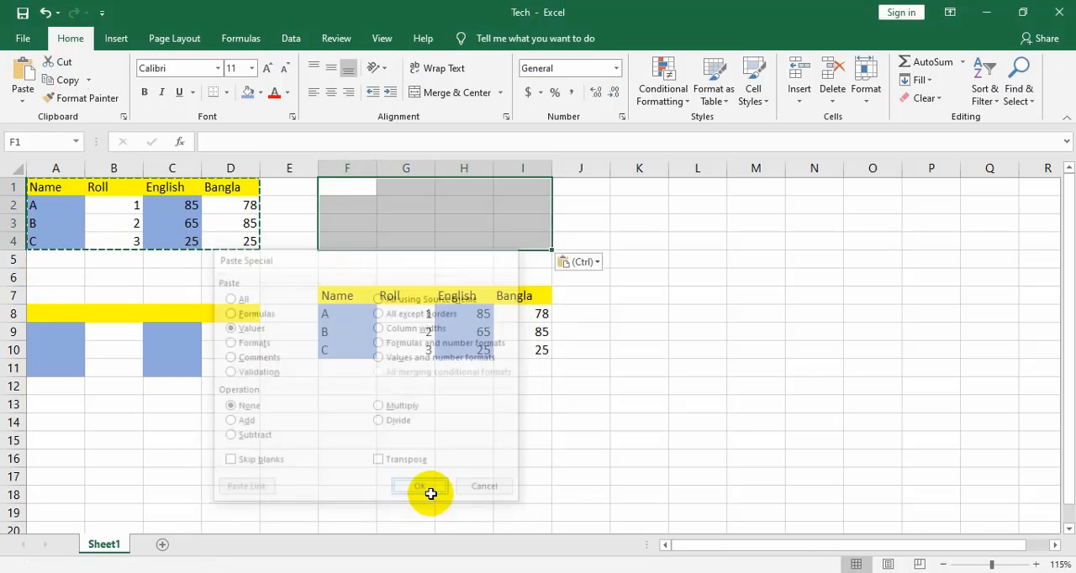
{"action": "left_click", "coordinate": [422, 274]}
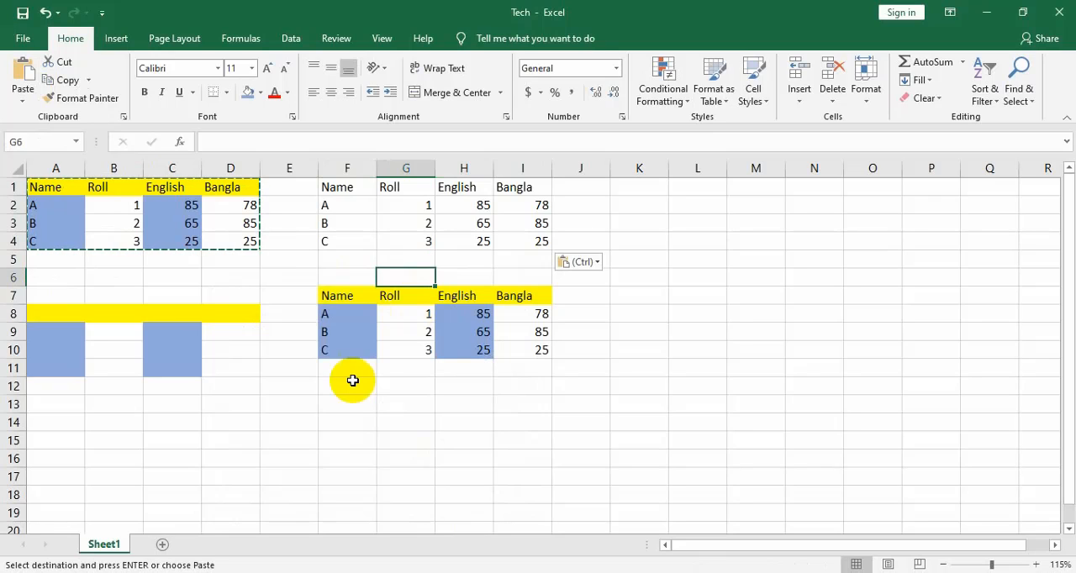
{"action": "key", "text": "Escape"}
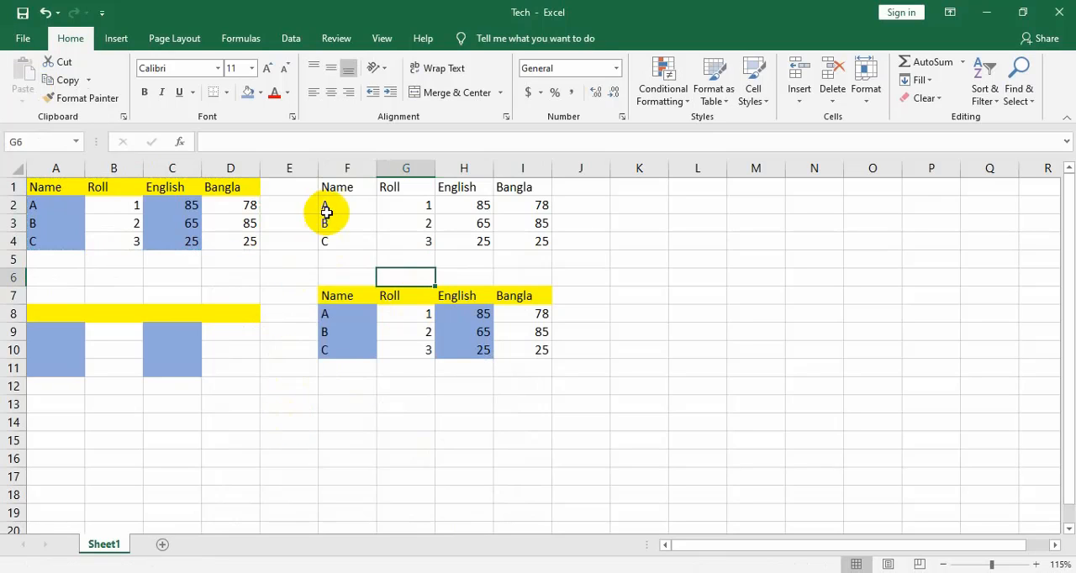
{"action": "left_click", "coordinate": [463, 205]}
{"action": "left_click_drag", "start_coordinate": [463, 204], "coordinate": [463, 238]}
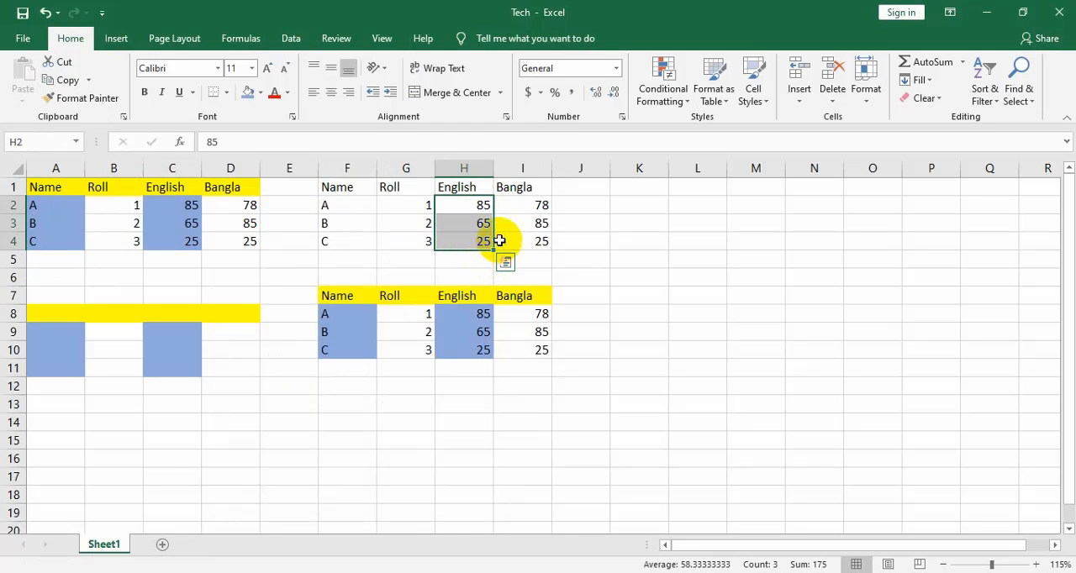
{"action": "scroll", "coordinate": [496, 236], "scroll_direction": "up", "scroll_amount": 4}
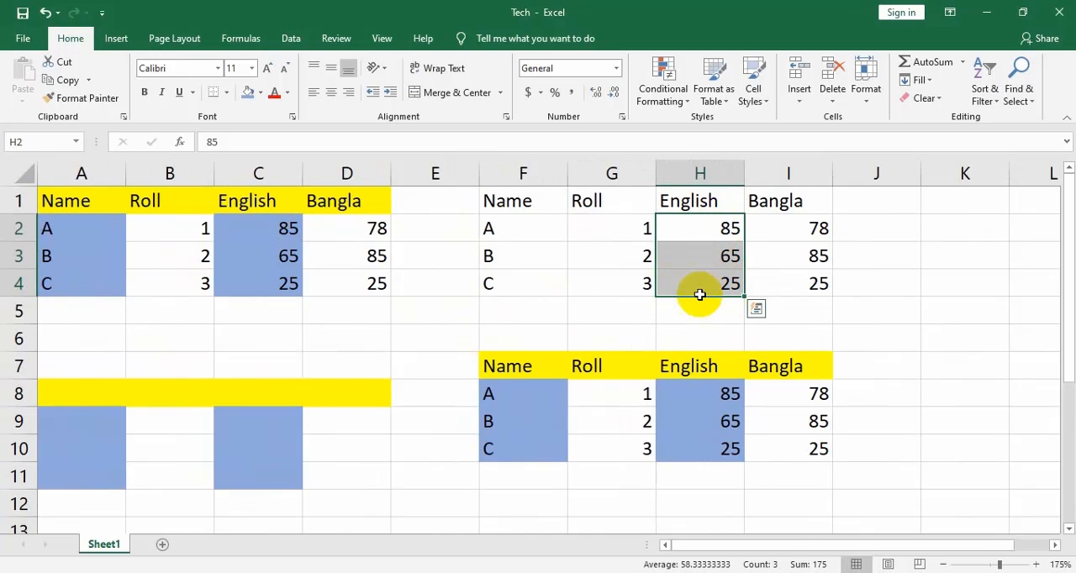
{"action": "left_click_drag", "start_coordinate": [767, 542], "coordinate": [914, 538]}
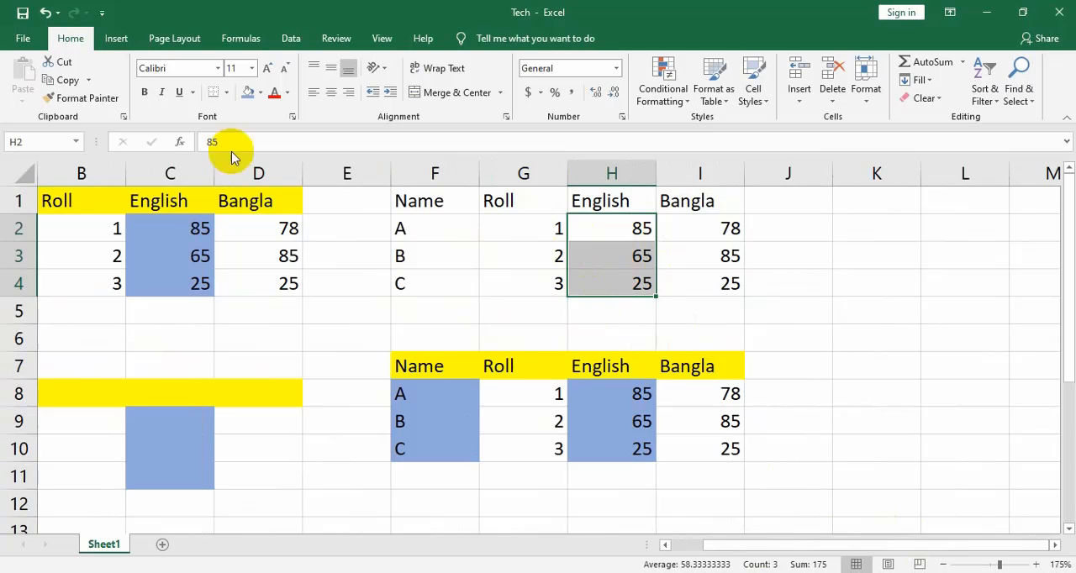
{"action": "left_click", "coordinate": [64, 80]}
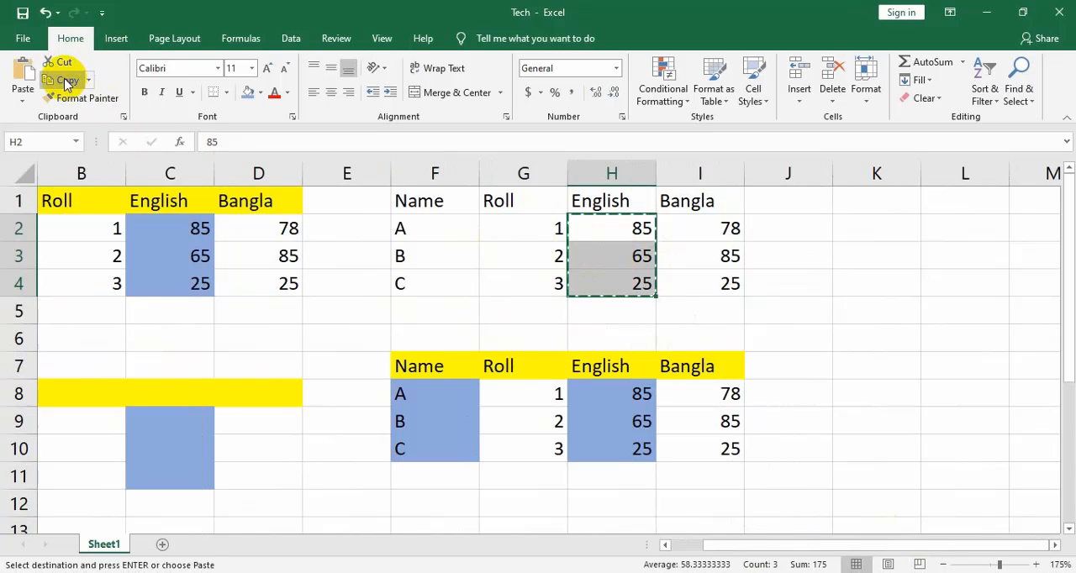
{"action": "right_click", "coordinate": [608, 255]}
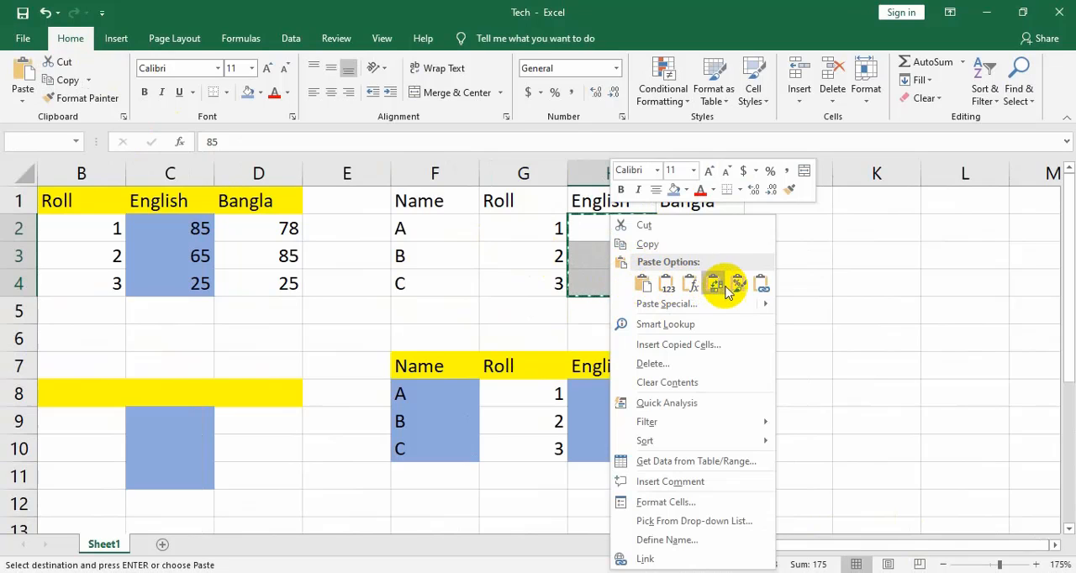
{"action": "key", "text": "Escape"}
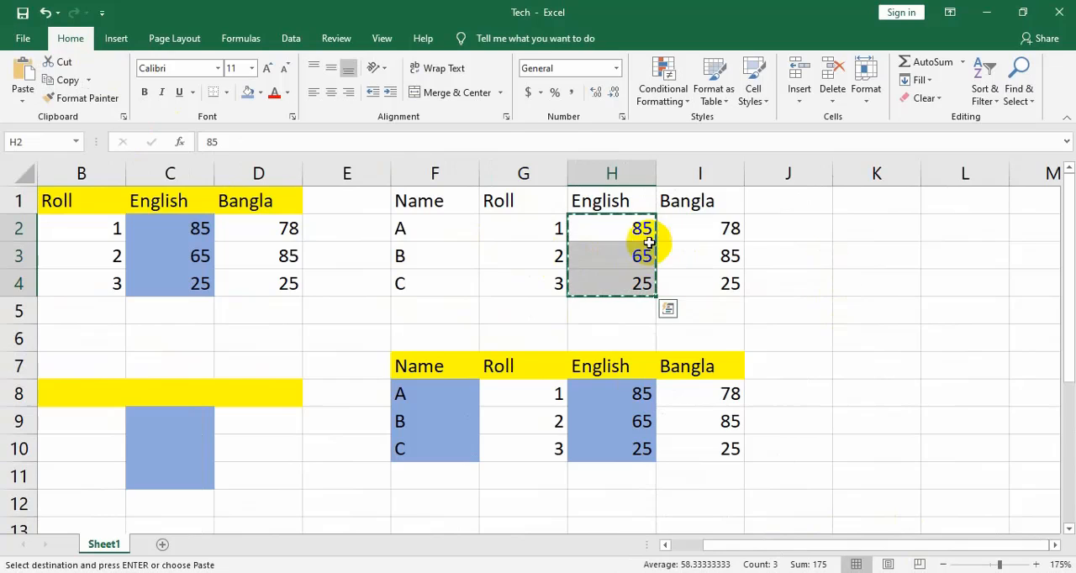
{"action": "left_click_drag", "start_coordinate": [640, 227], "coordinate": [629, 304]}
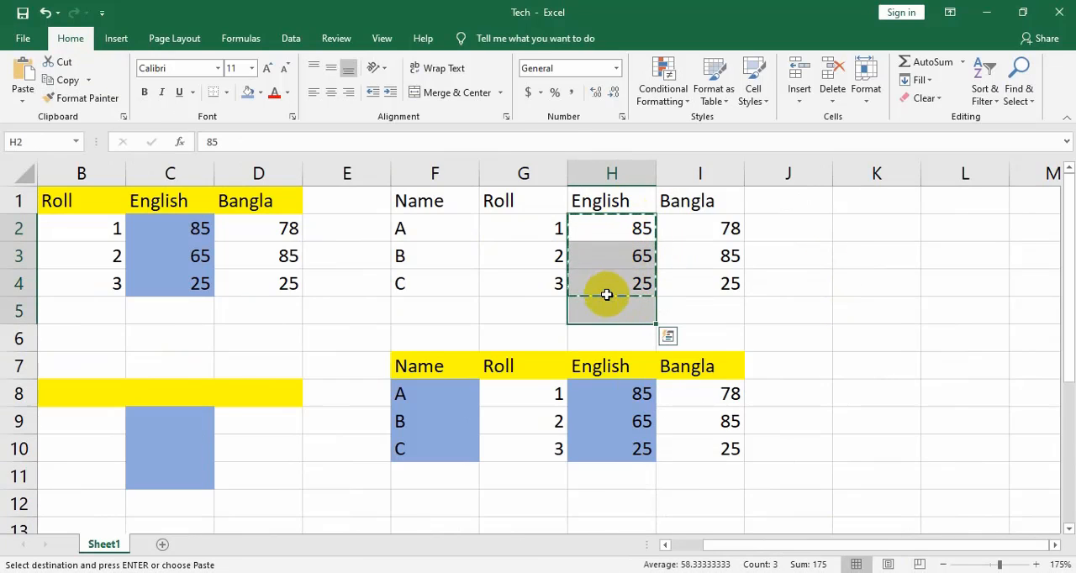
{"action": "left_click", "coordinate": [820, 258]}
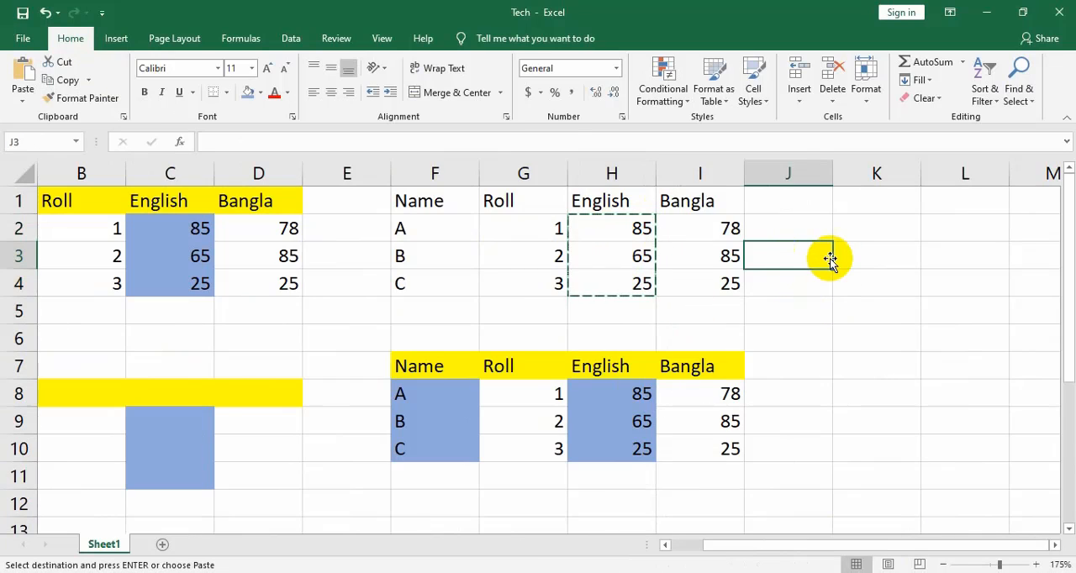
{"action": "left_click_drag", "start_coordinate": [830, 258], "coordinate": [878, 252]}
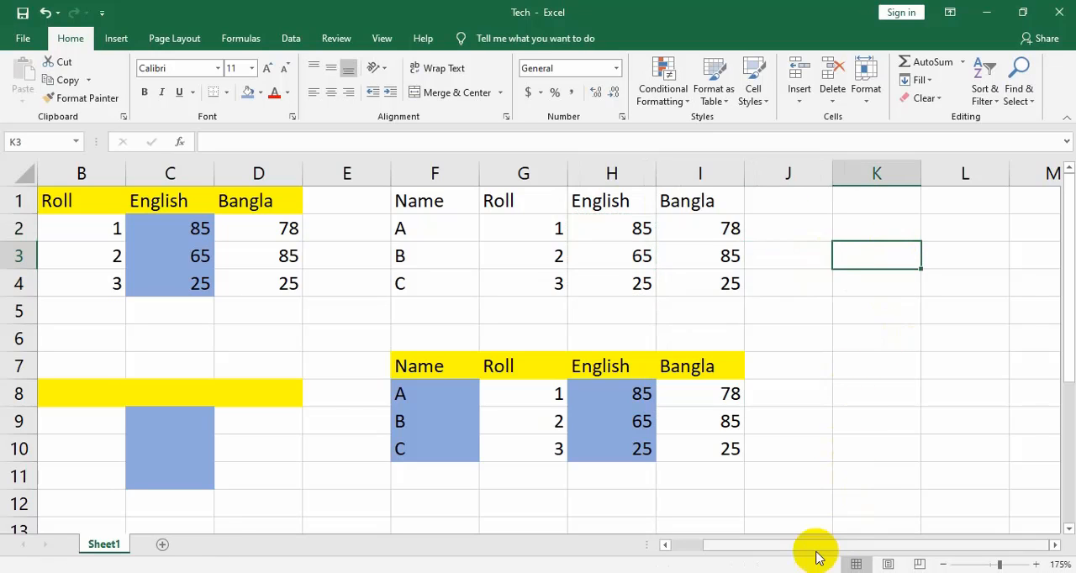
Copy the English marks in H2:H4 and paste them transposed into a row starting at cell K3
{"action": "left_click", "coordinate": [1054, 544]}
{"action": "left_click", "coordinate": [1054, 544]}
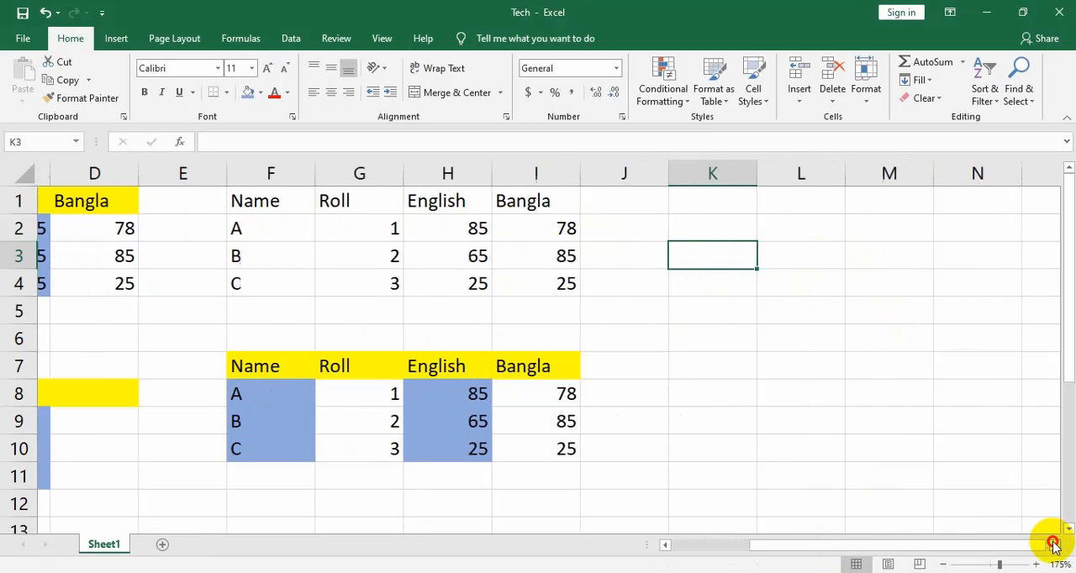
{"action": "left_click_drag", "start_coordinate": [434, 230], "coordinate": [432, 292]}
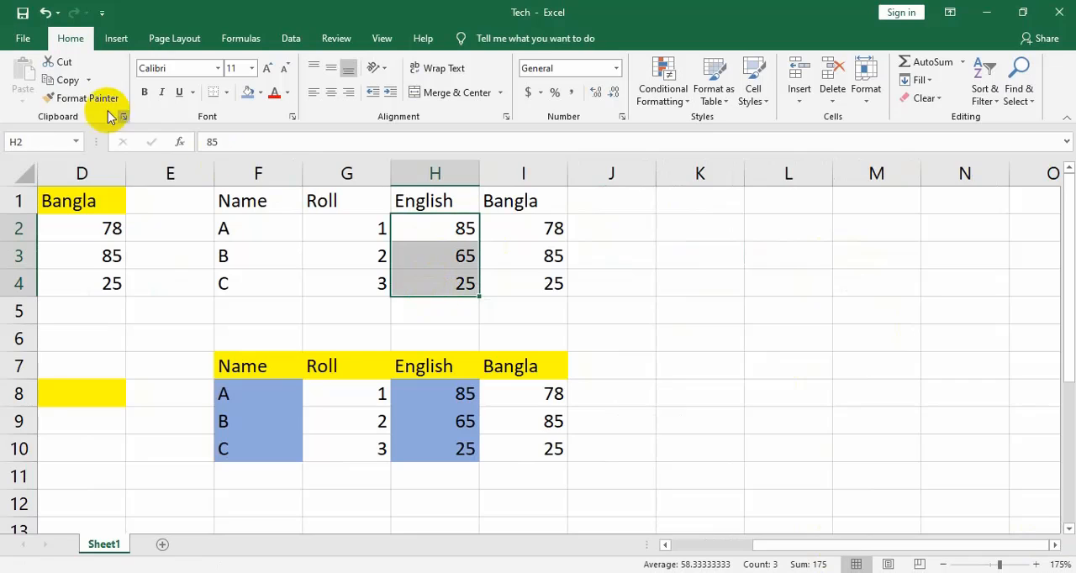
{"action": "left_click", "coordinate": [47, 80]}
{"action": "left_click", "coordinate": [689, 257]}
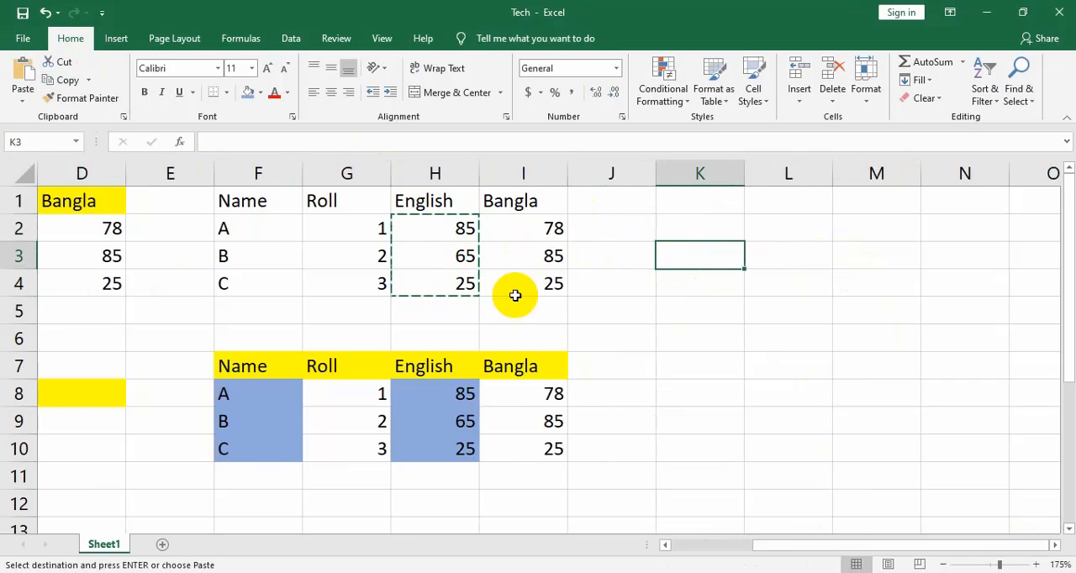
{"action": "left_click", "coordinate": [23, 95]}
{"action": "left_click", "coordinate": [48, 266]}
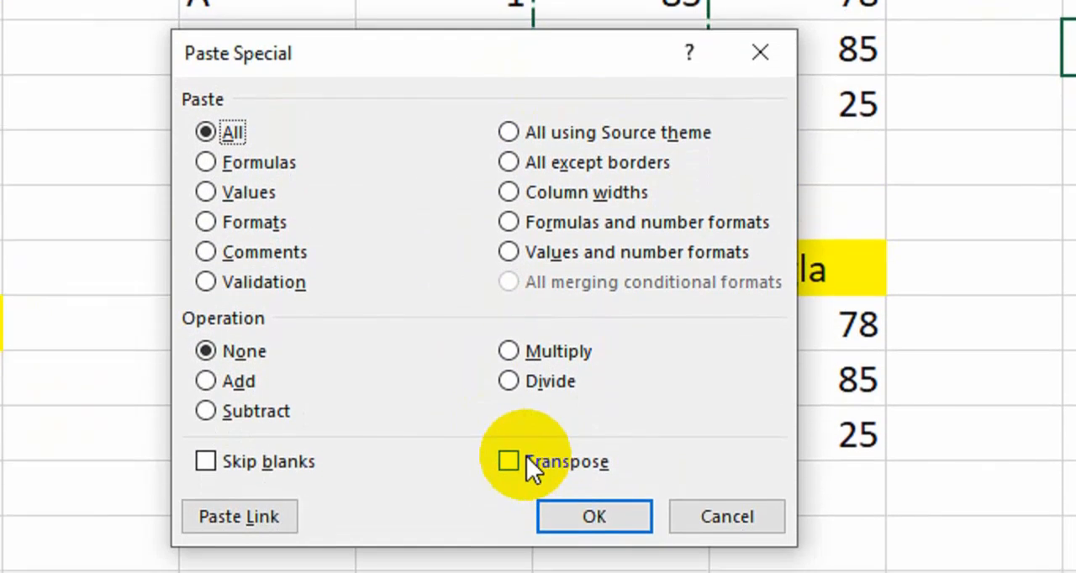
{"action": "left_click", "coordinate": [515, 433]}
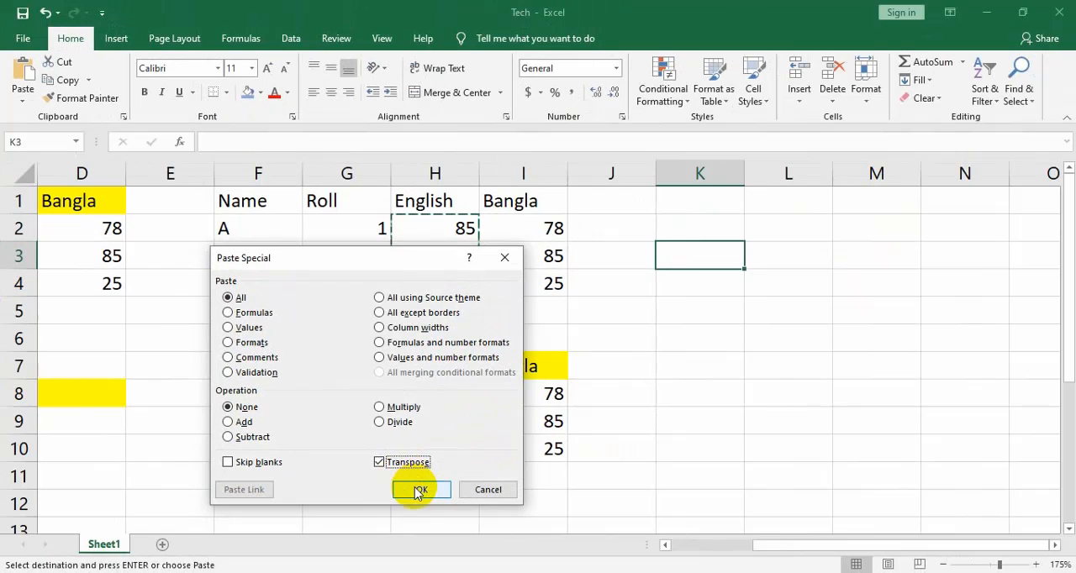
{"action": "left_click", "coordinate": [418, 490]}
{"action": "left_click", "coordinate": [689, 304]}
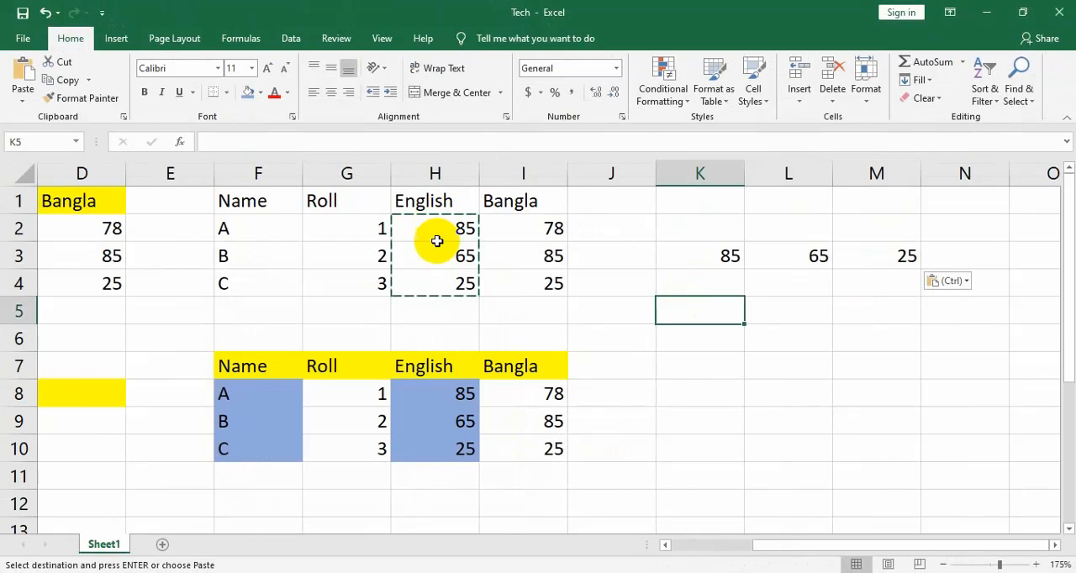
Copy the row of marks in K3:M3 and paste it transposed into a column starting at cell K5 with Paste Special
{"action": "left_click_drag", "start_coordinate": [692, 262], "coordinate": [885, 263]}
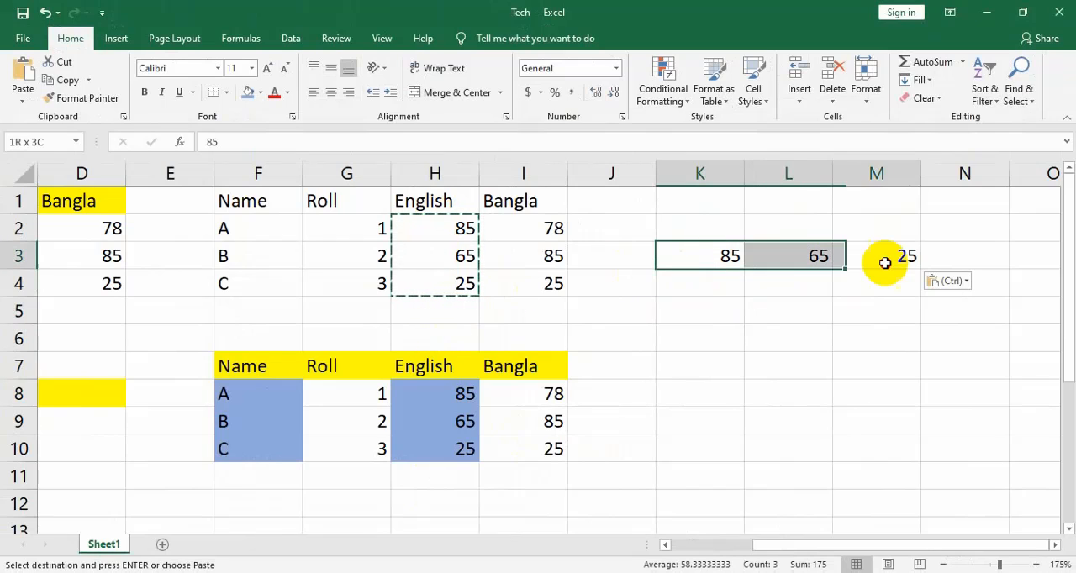
{"action": "left_click", "coordinate": [66, 79]}
{"action": "left_click", "coordinate": [706, 313]}
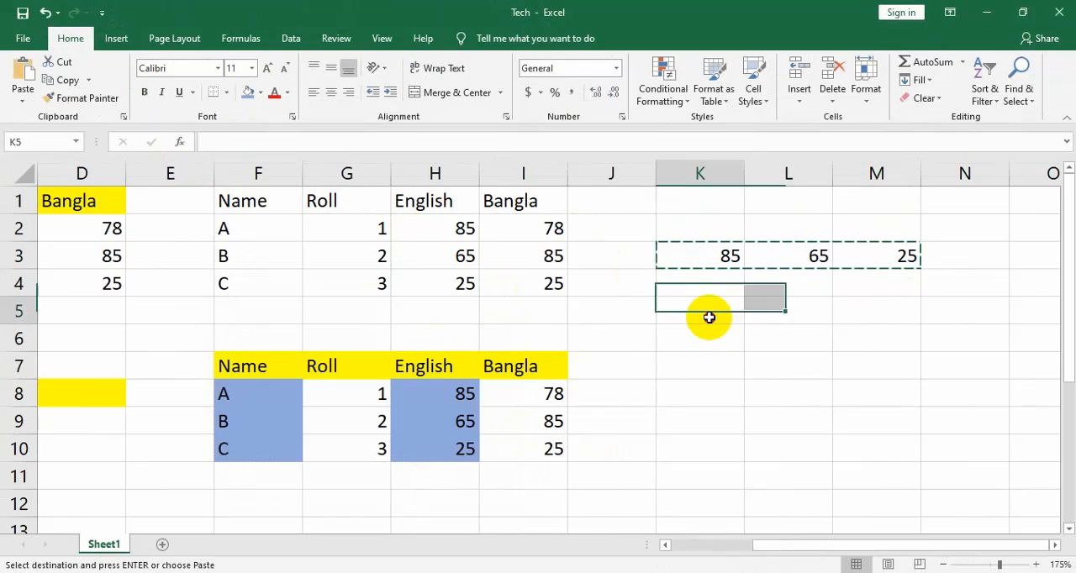
{"action": "left_click", "coordinate": [23, 99]}
{"action": "left_click", "coordinate": [67, 266]}
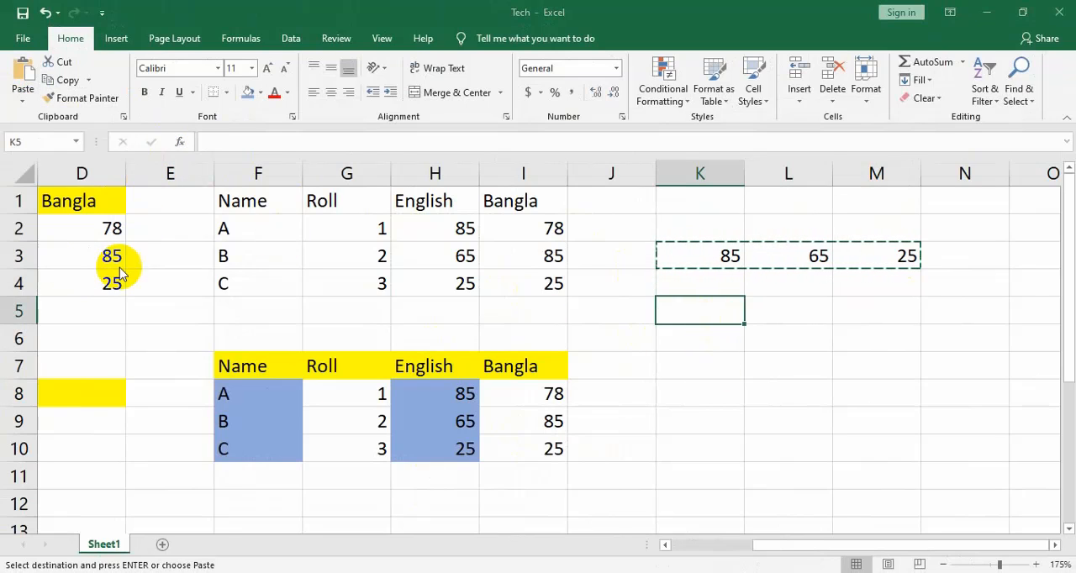
{"action": "left_click", "coordinate": [379, 462]}
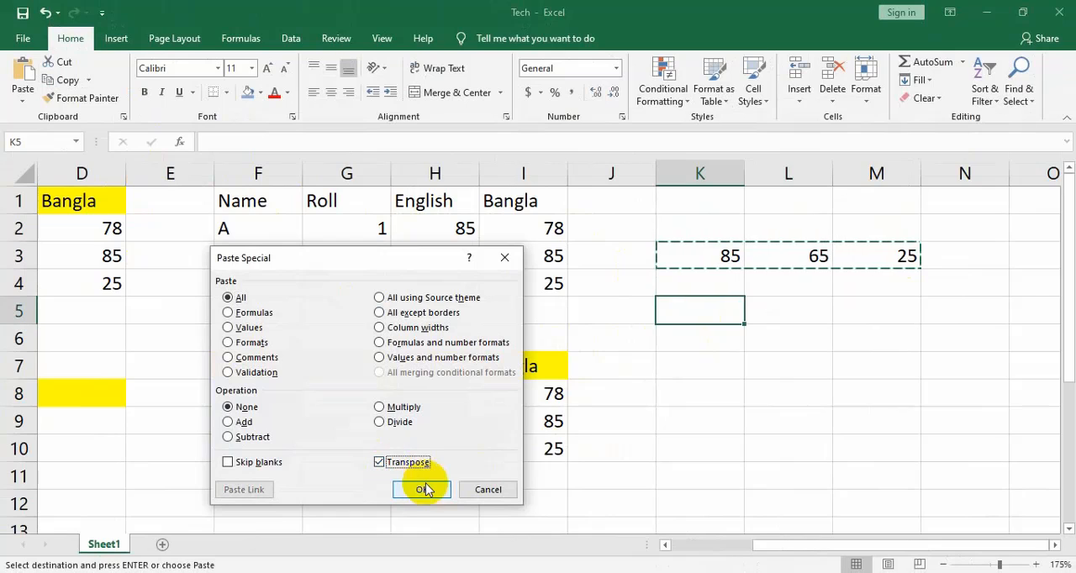
{"action": "left_click", "coordinate": [429, 491]}
{"action": "left_click", "coordinate": [860, 348]}
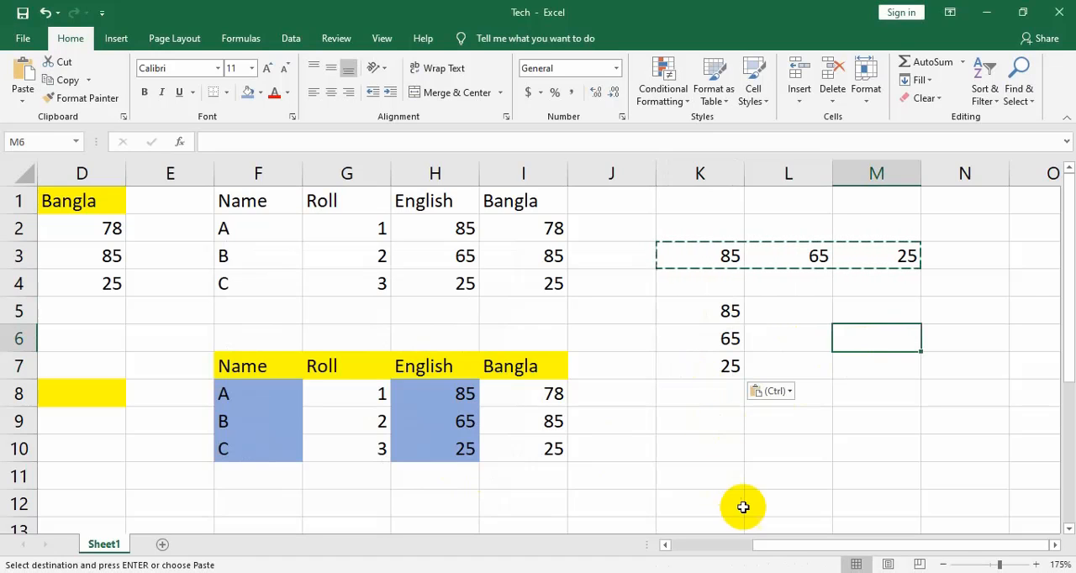
{"action": "left_click_drag", "start_coordinate": [816, 548], "coordinate": [720, 548]}
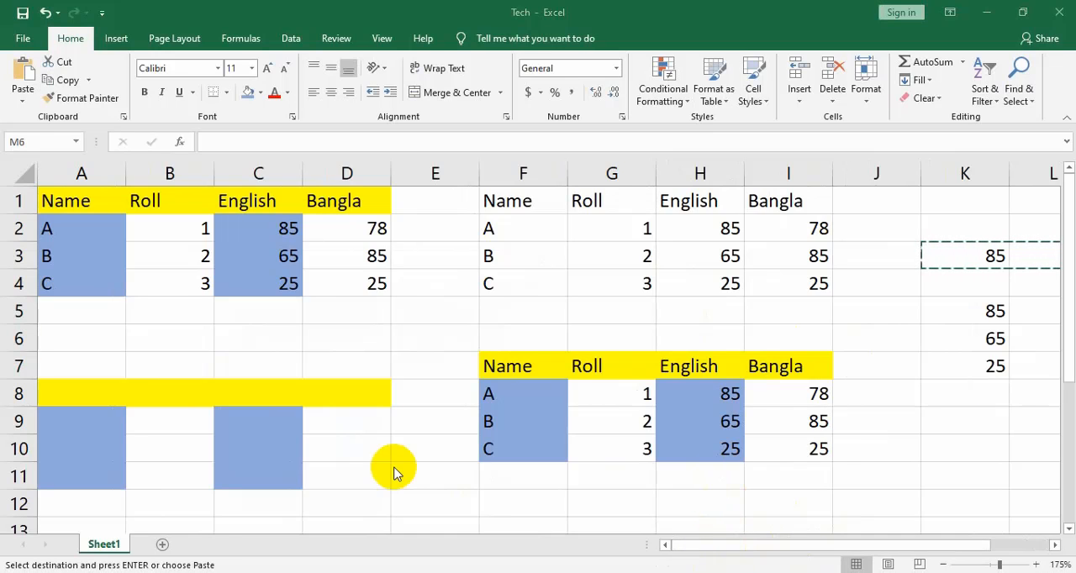
{"action": "scroll", "coordinate": [481, 463], "scroll_direction": "down", "scroll_amount": 3}
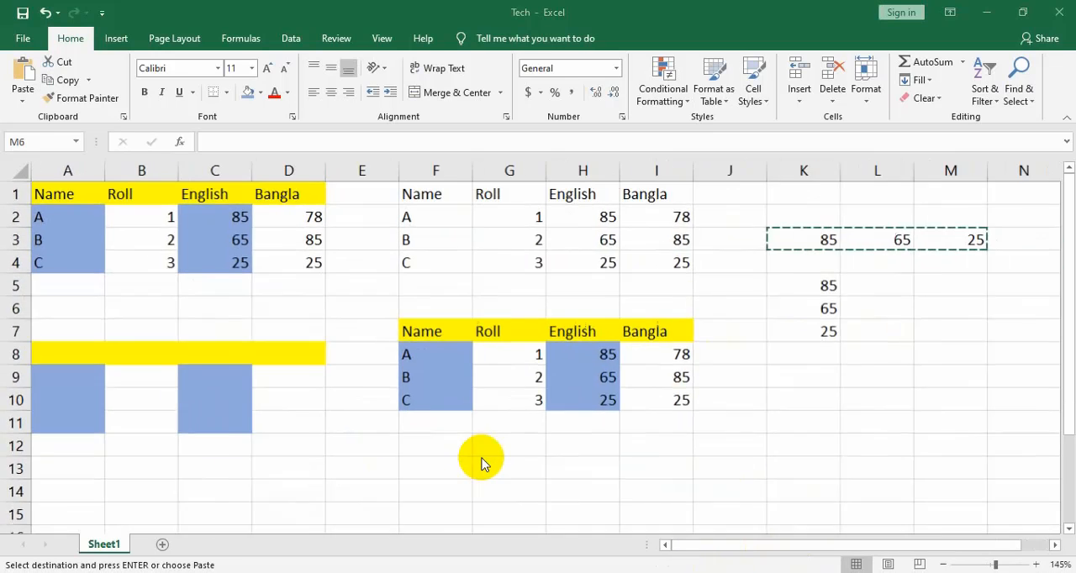